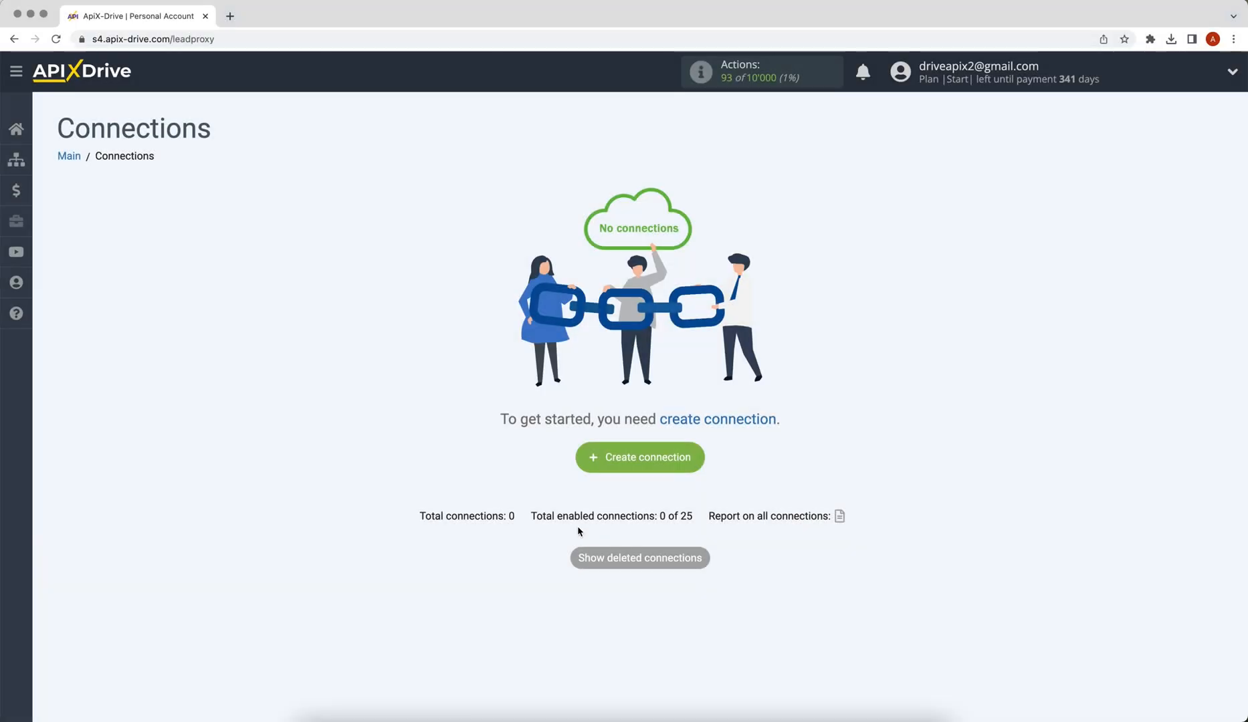
Create a new connection with Google Sheets as the source system
click(588, 460)
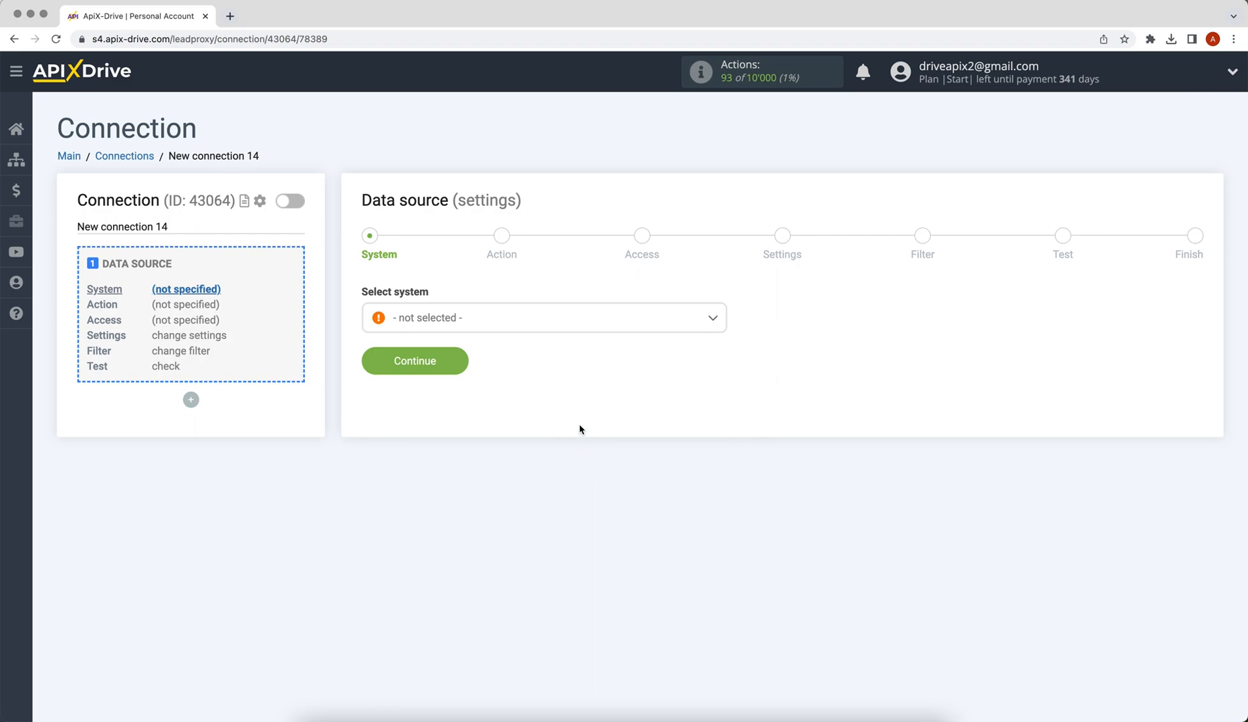
click(564, 323)
drag(722, 346, 685, 426)
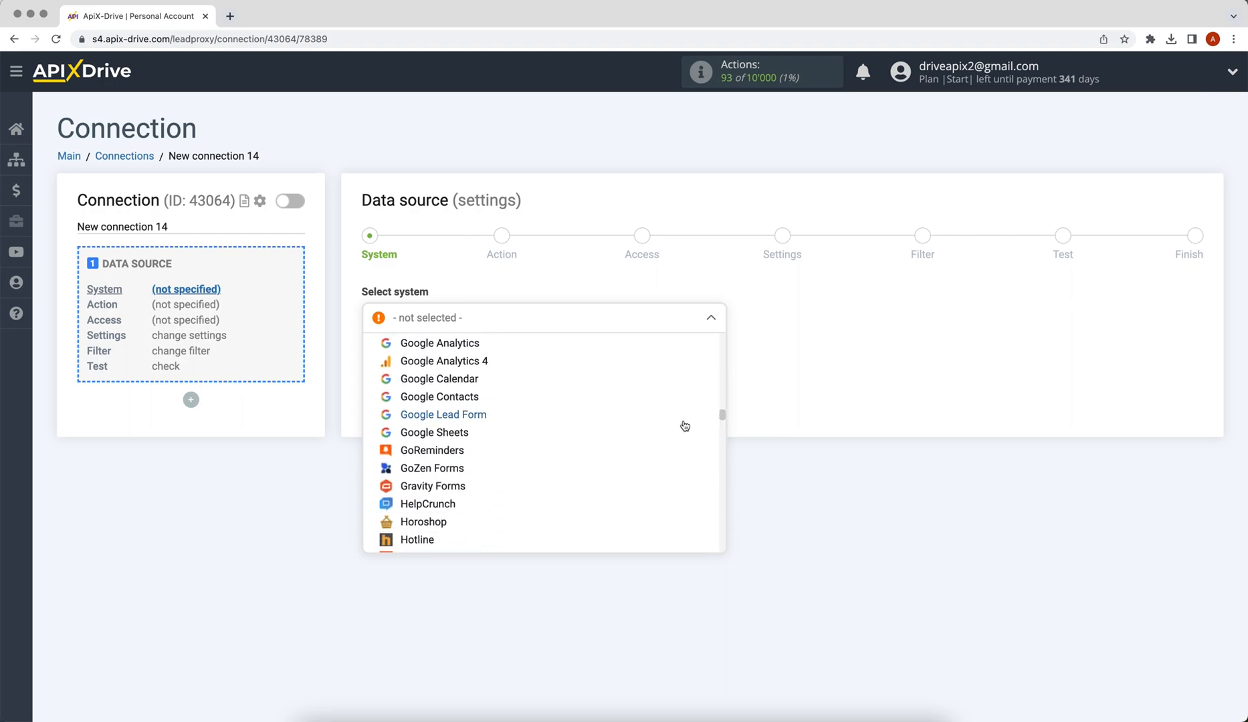
click(466, 435)
click(371, 371)
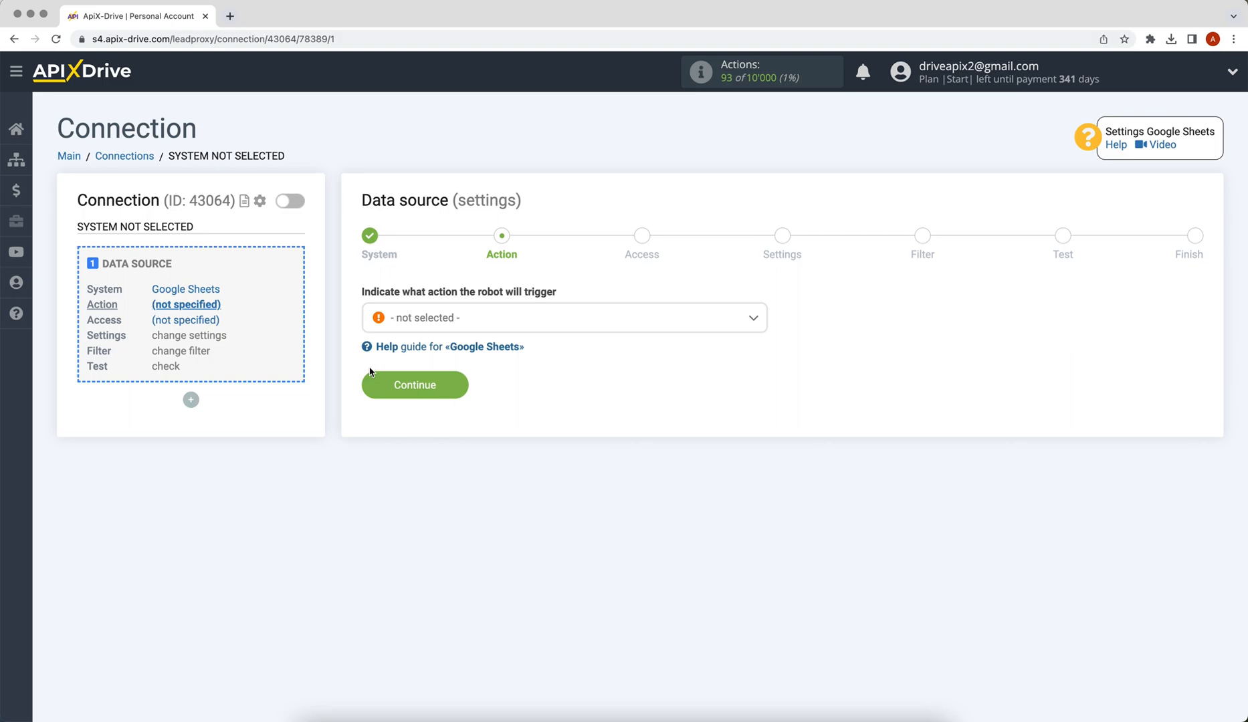
Choose Get ROWS (new) as the Google Sheets trigger action
click(408, 320)
click(426, 416)
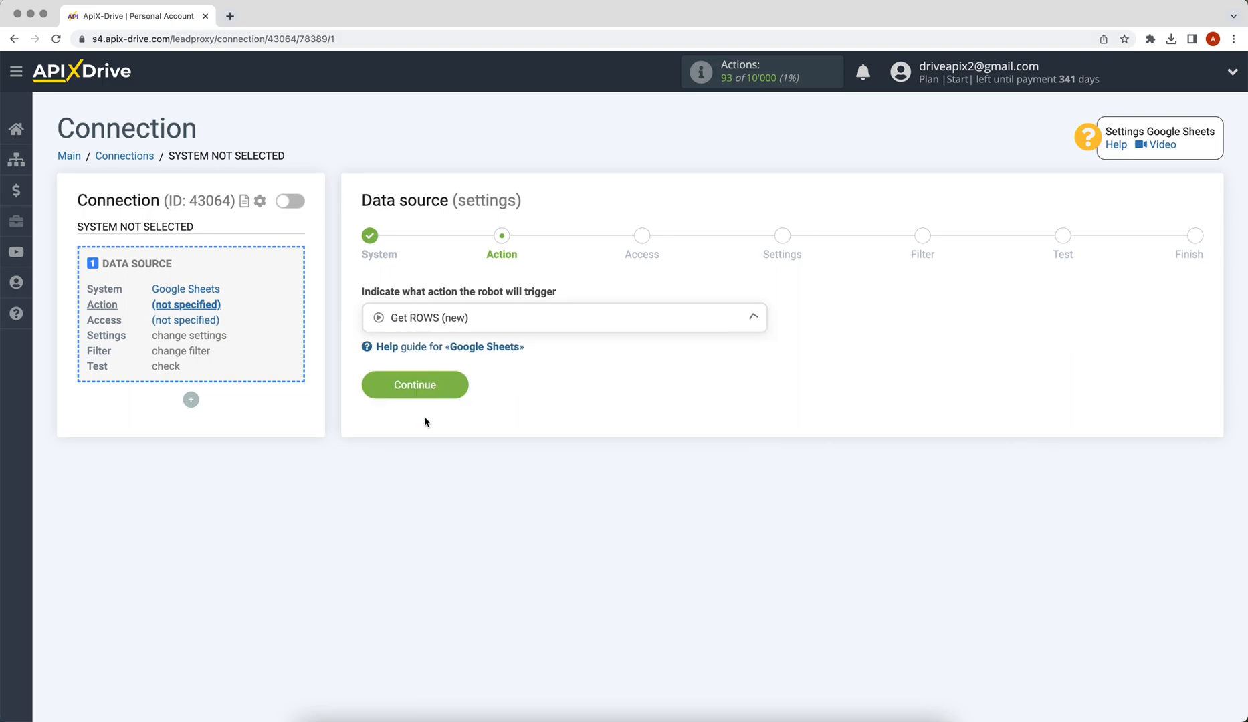
click(376, 394)
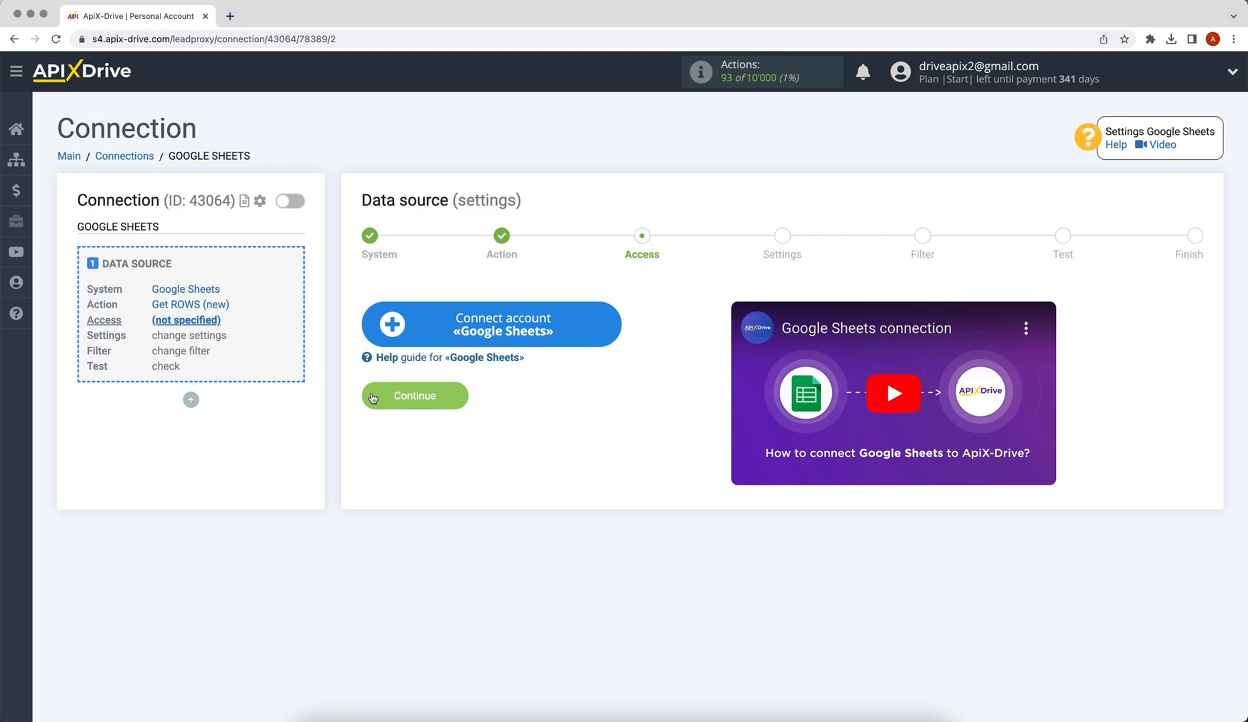
Sign in to the Google account with its email and password
click(386, 330)
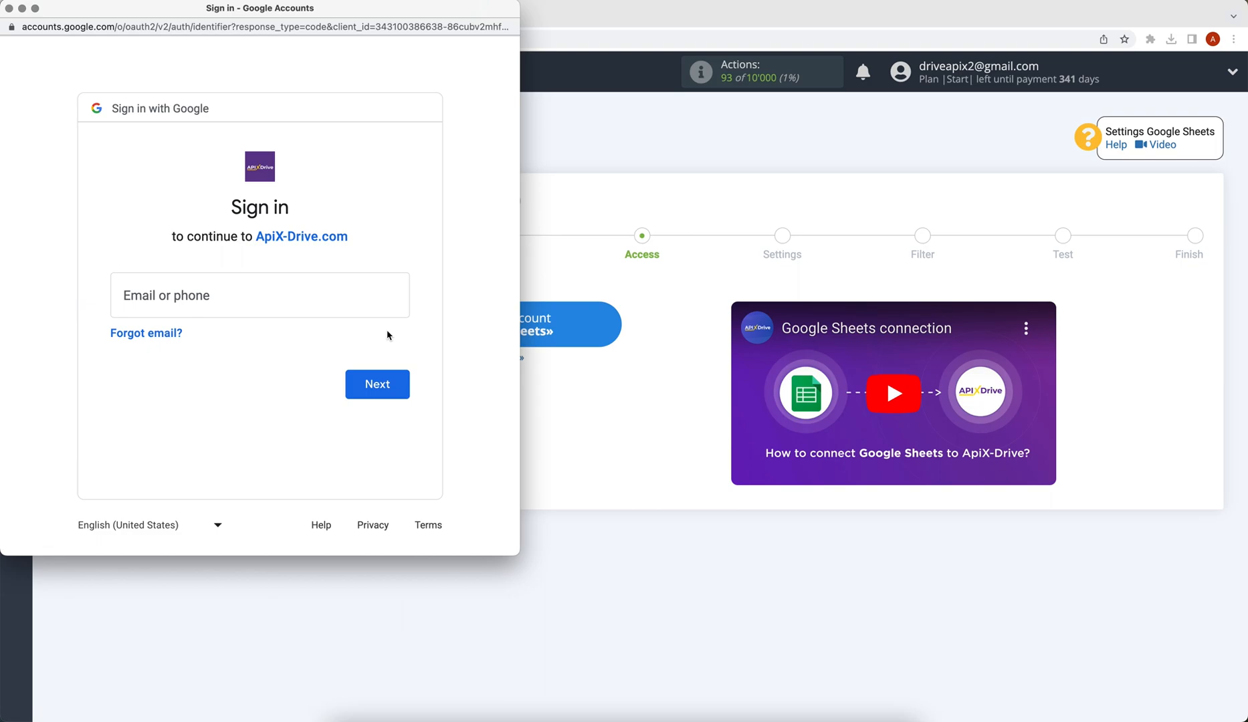
click(251, 301)
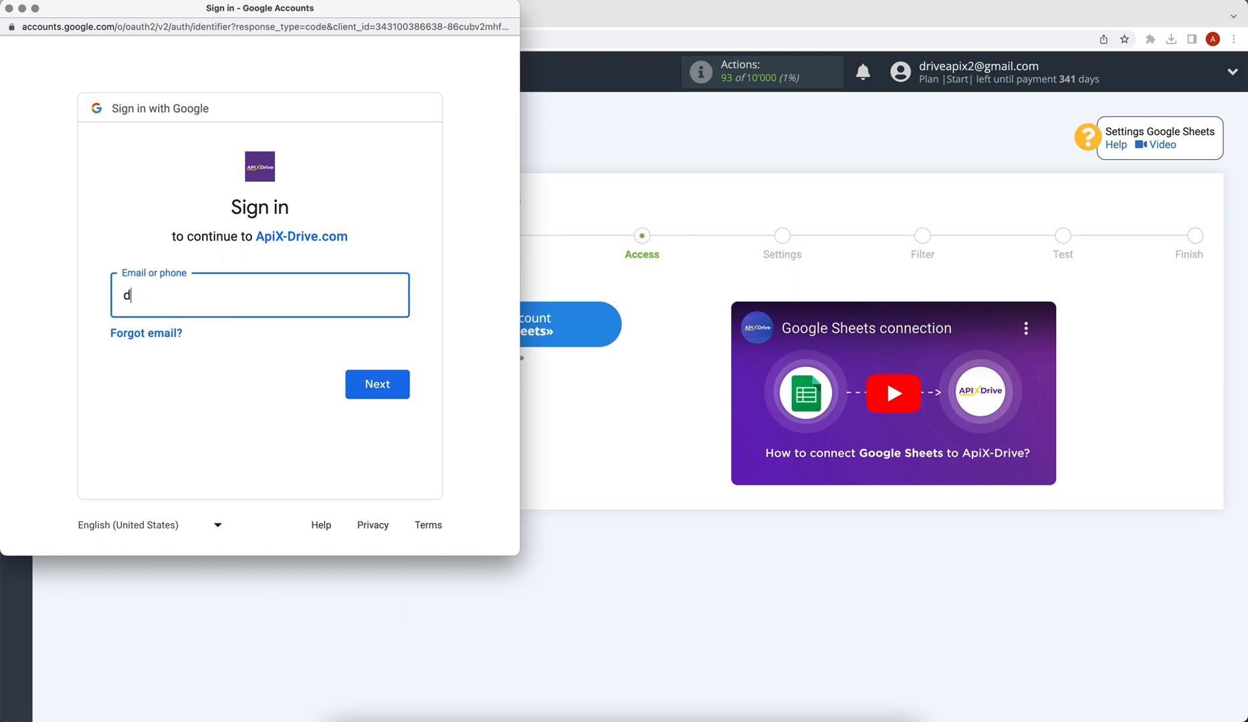
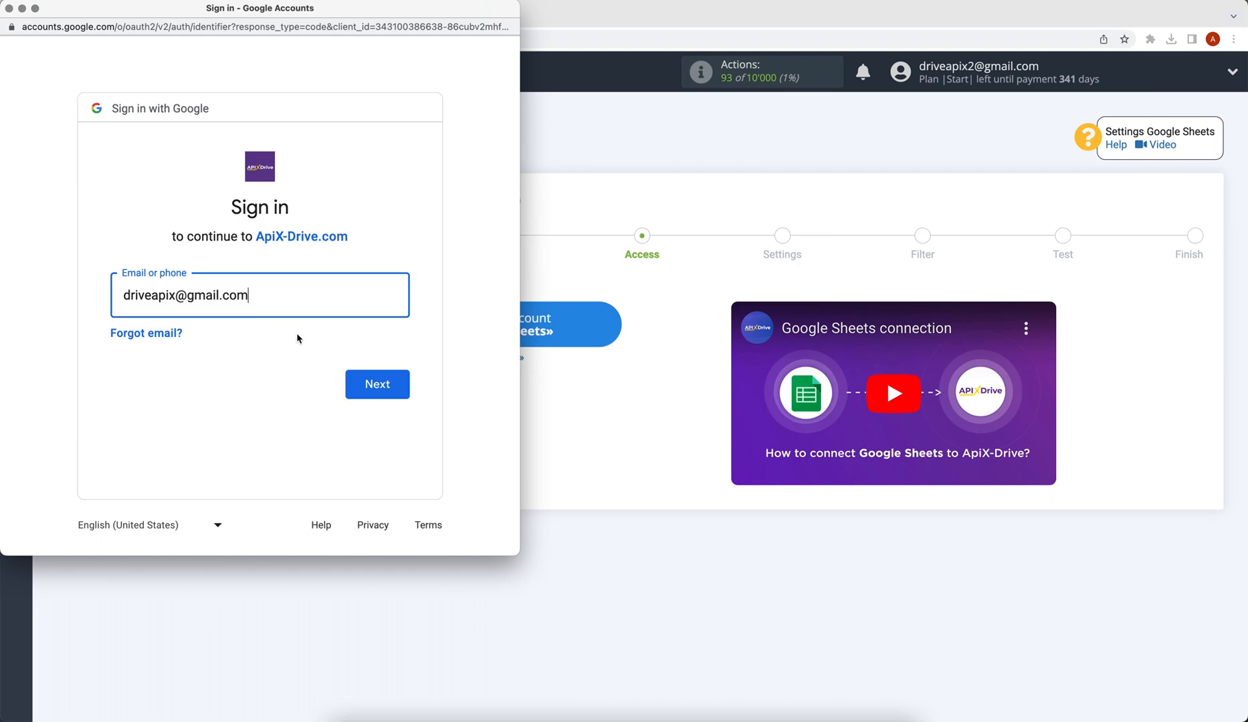
click(367, 384)
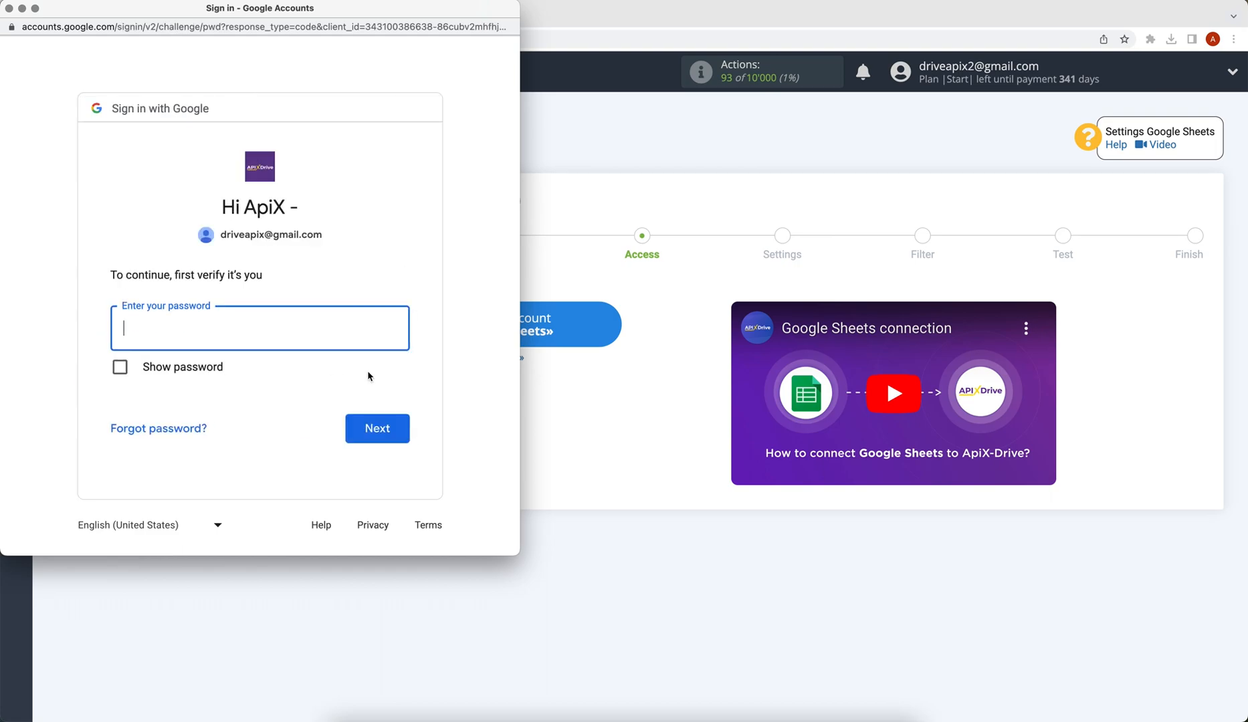
text(••••••••)
click(400, 431)
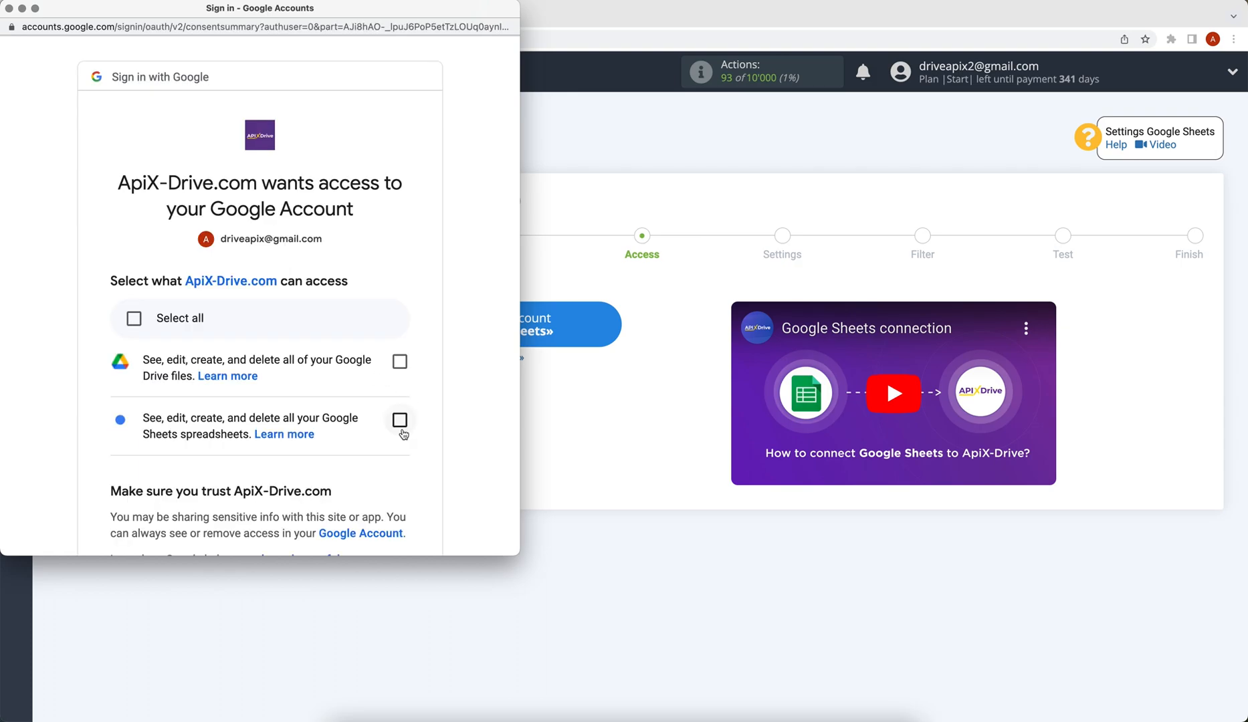
Grant ApiX-Drive access to Google Drive files and Sheets spreadsheets
click(400, 368)
click(402, 423)
scroll(403, 422, down, 1)
scroll(403, 423, down, 5)
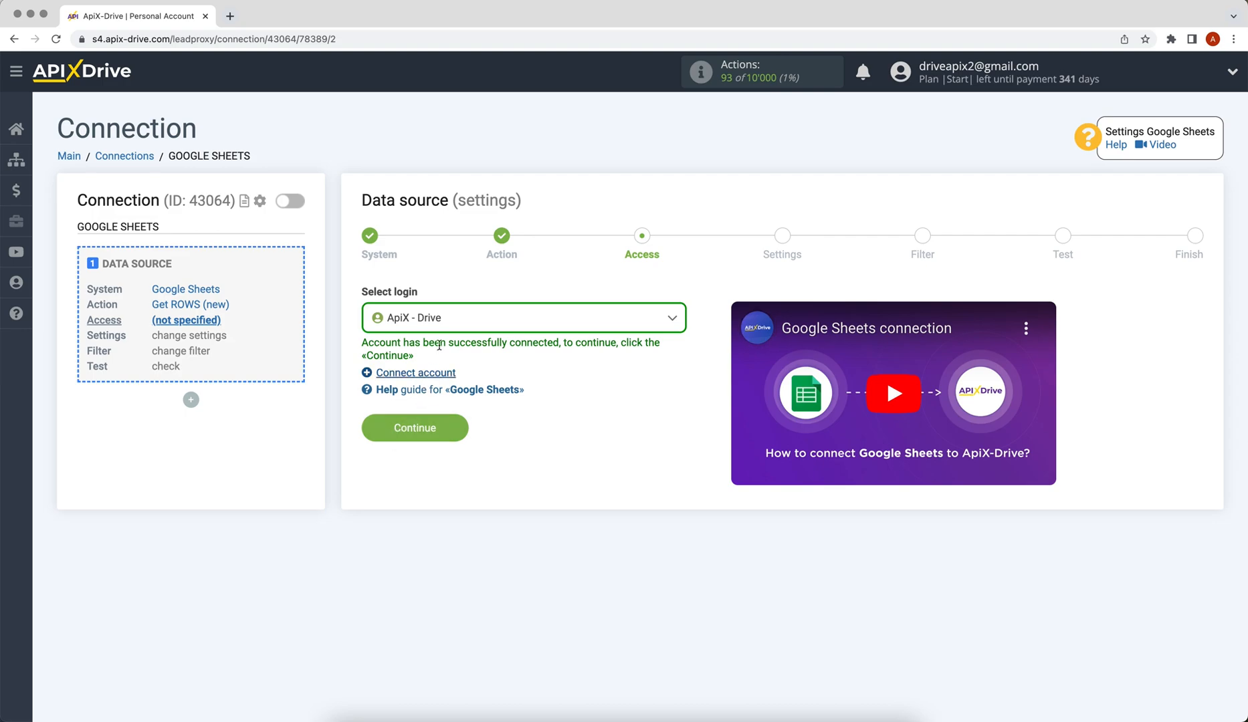
click(440, 326)
Use the connected Google login and pick the ApiX-Drive file's sheet 1
click(441, 420)
click(443, 422)
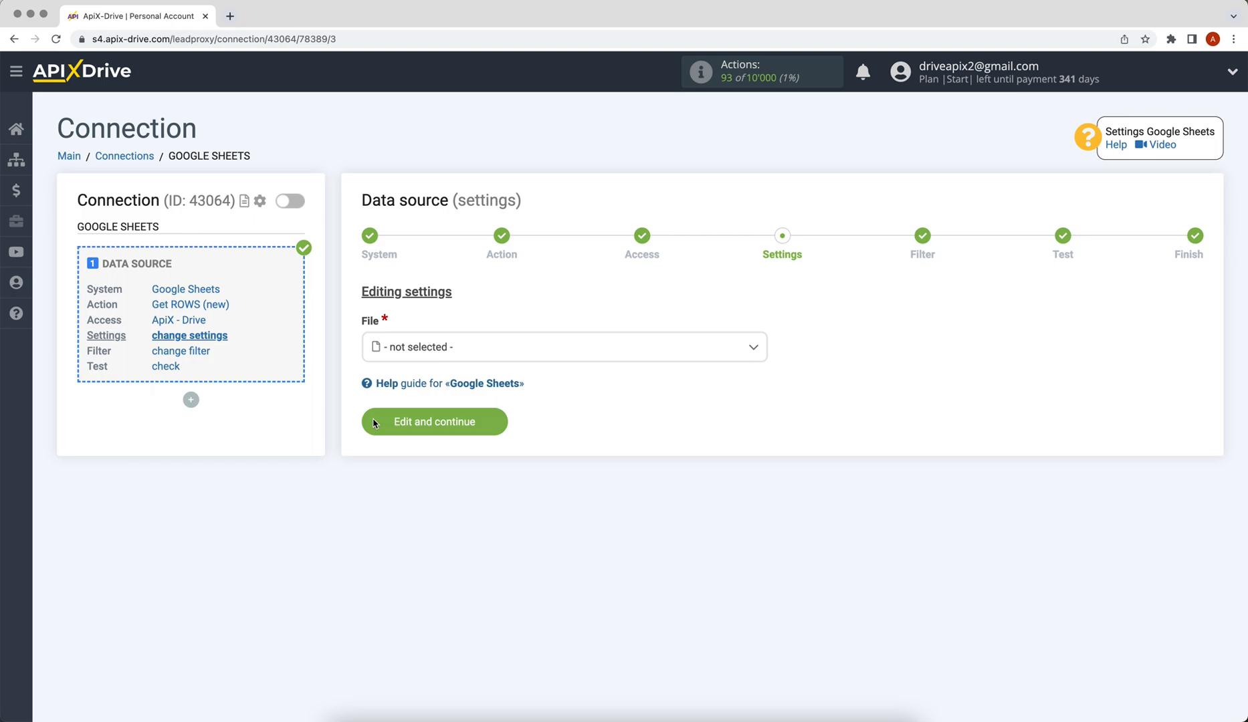
click(412, 353)
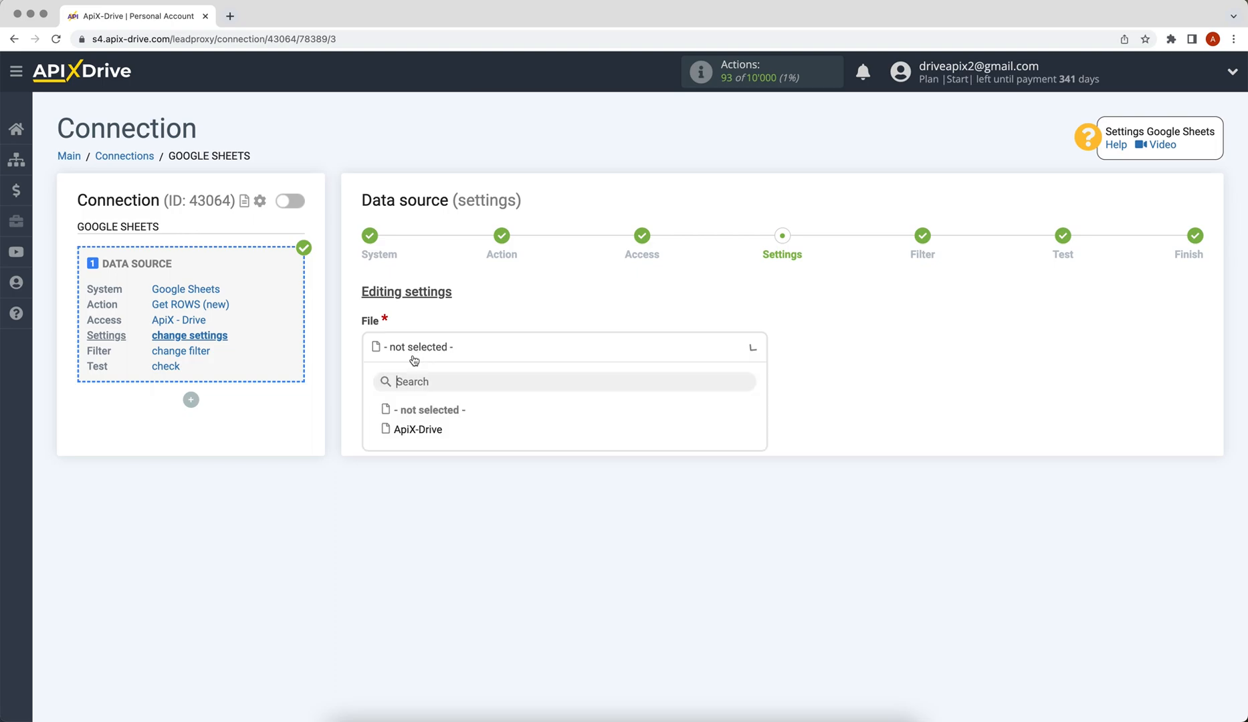
click(414, 428)
click(380, 417)
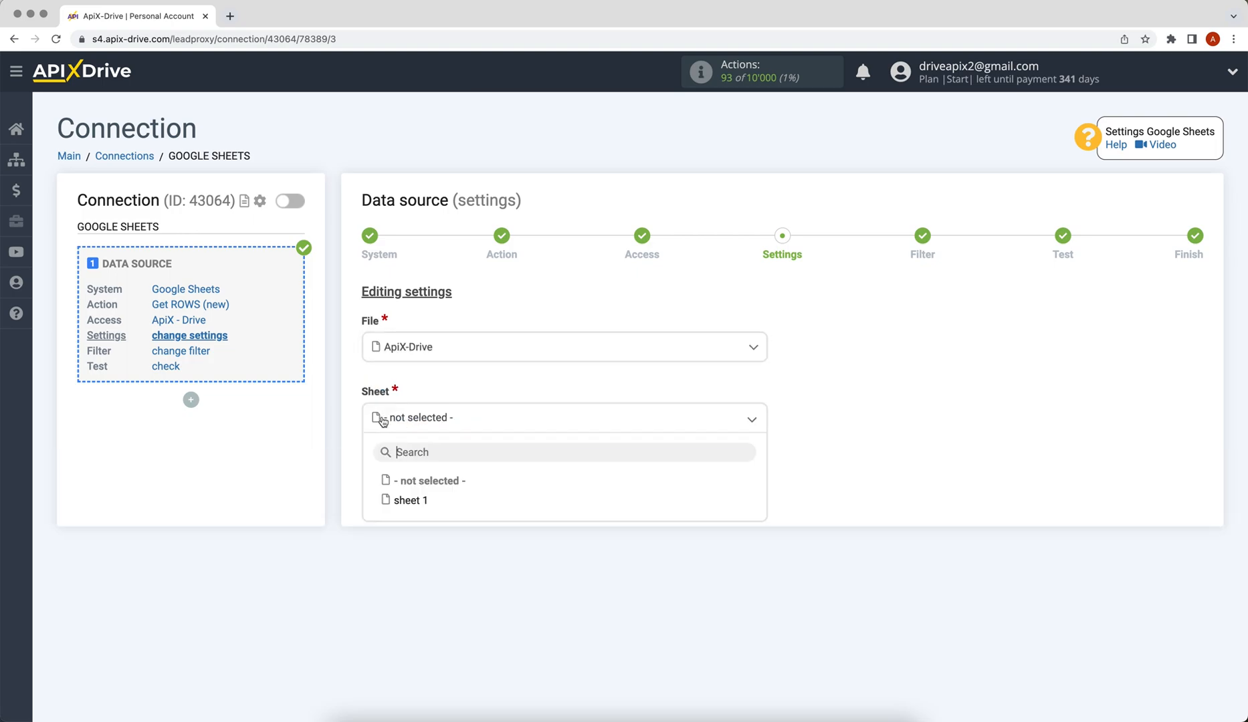
click(408, 499)
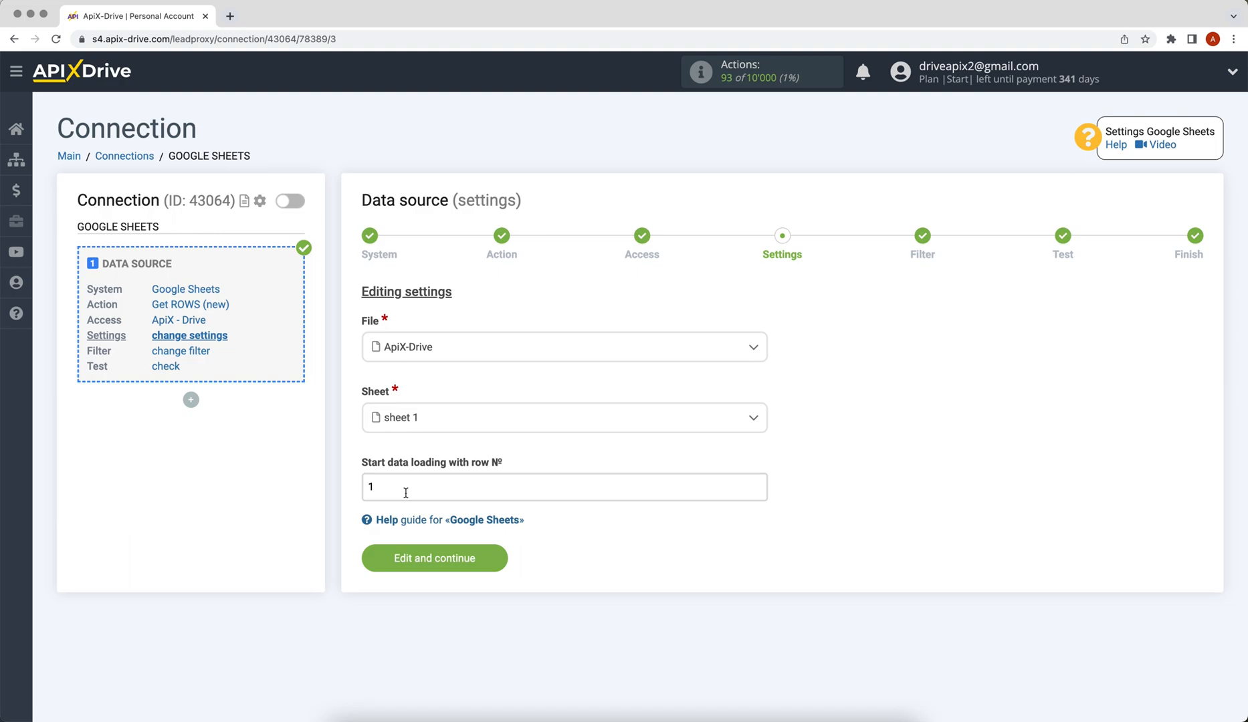
Start data loading from row 3 and save the source settings
click(390, 487)
key(BackSpace)
text(3)
click(434, 558)
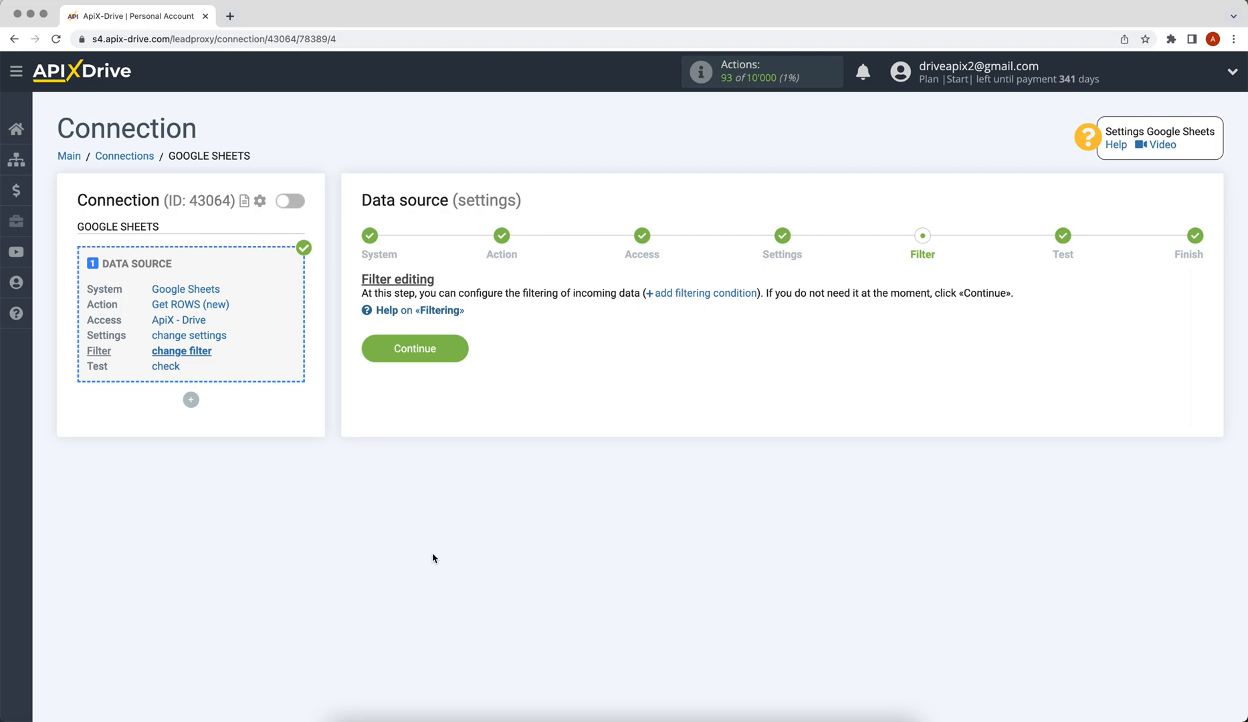
Skip filtering, accept the loaded test row, and finish the Google Sheets source setup
click(372, 355)
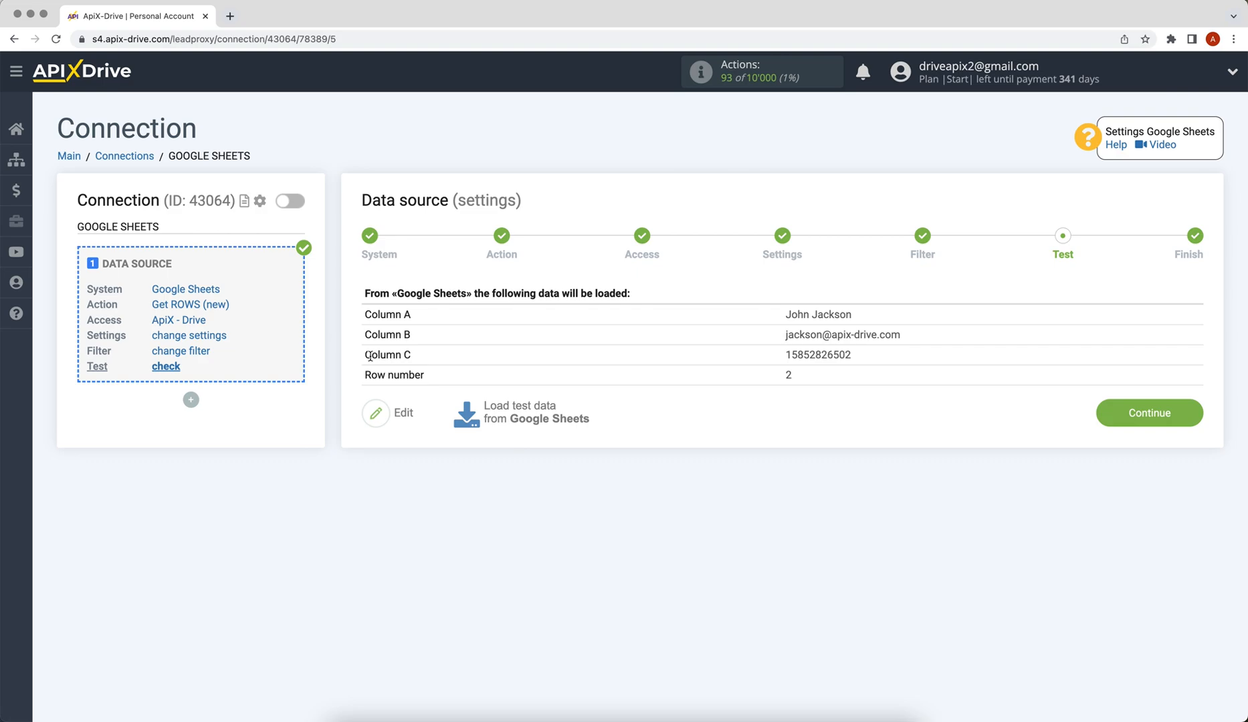
click(1099, 413)
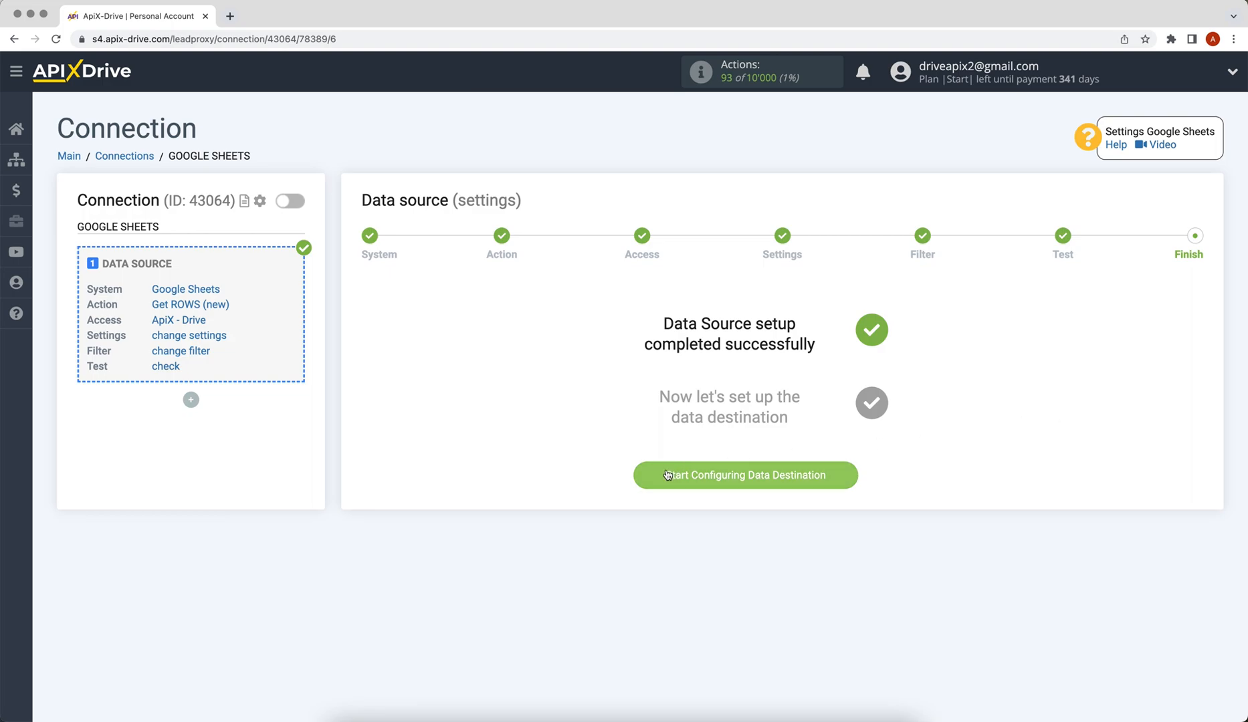
click(639, 476)
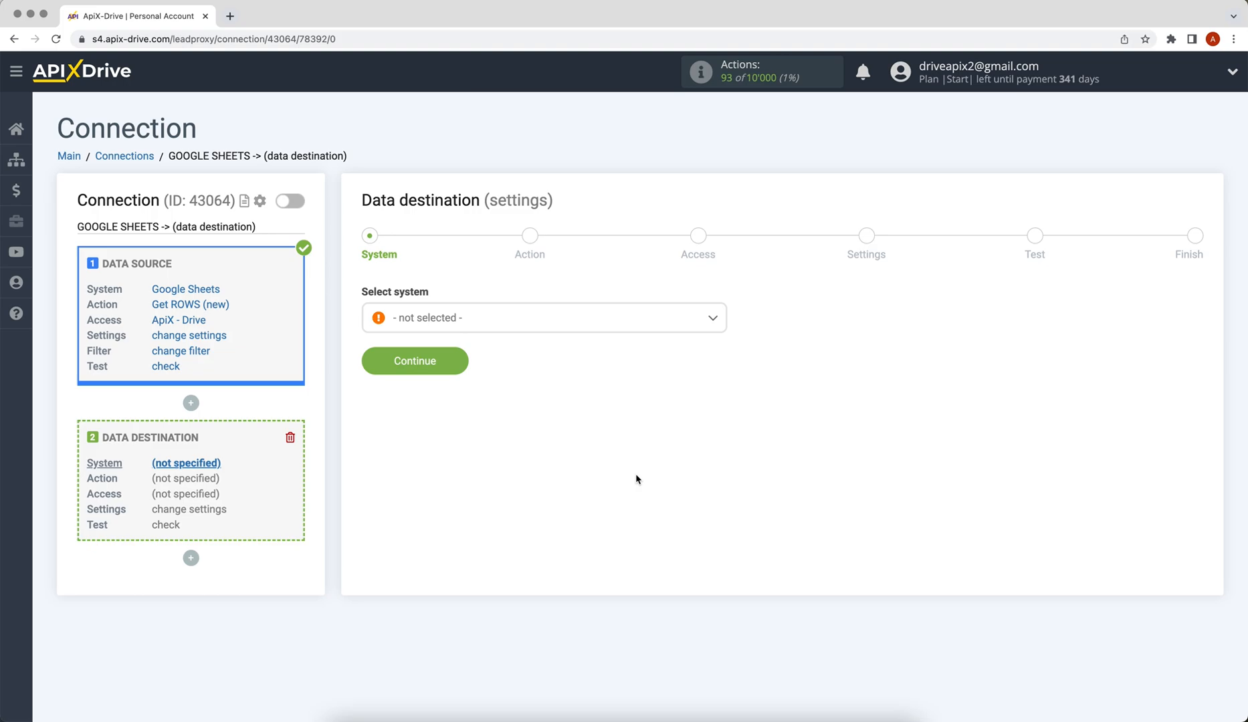
Choose Salesmsg as the data destination system
click(573, 329)
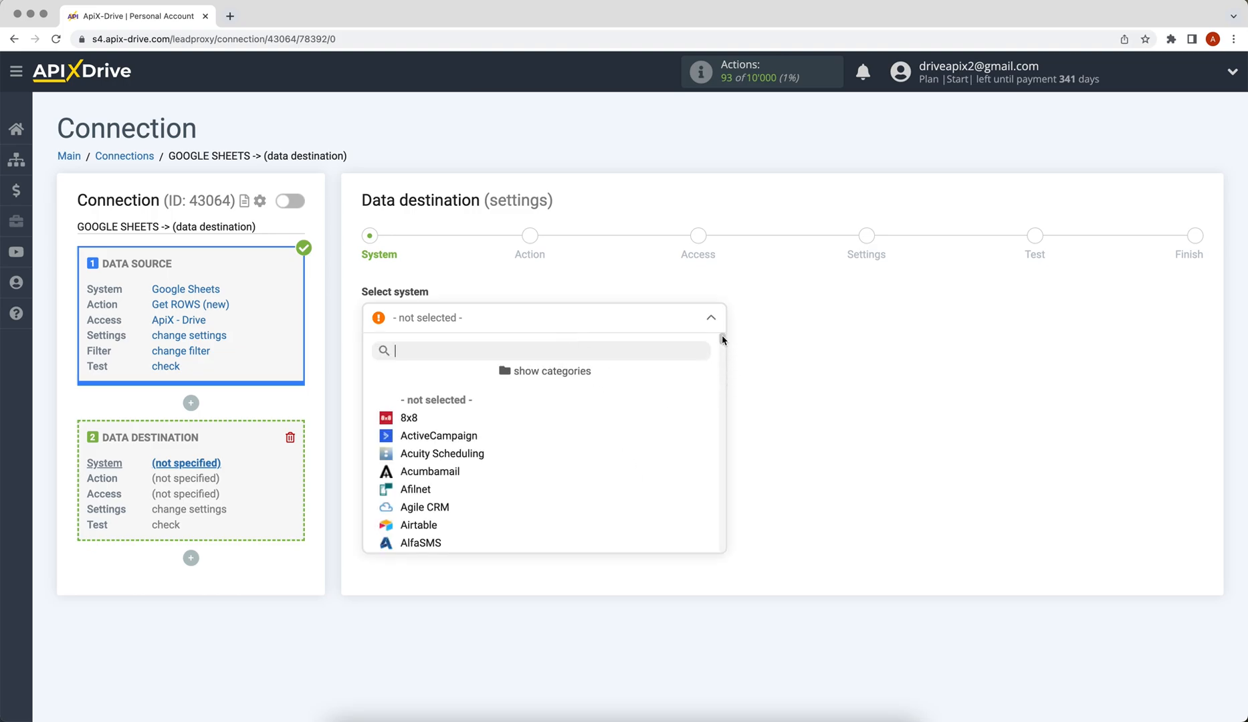
drag(722, 340, 723, 483)
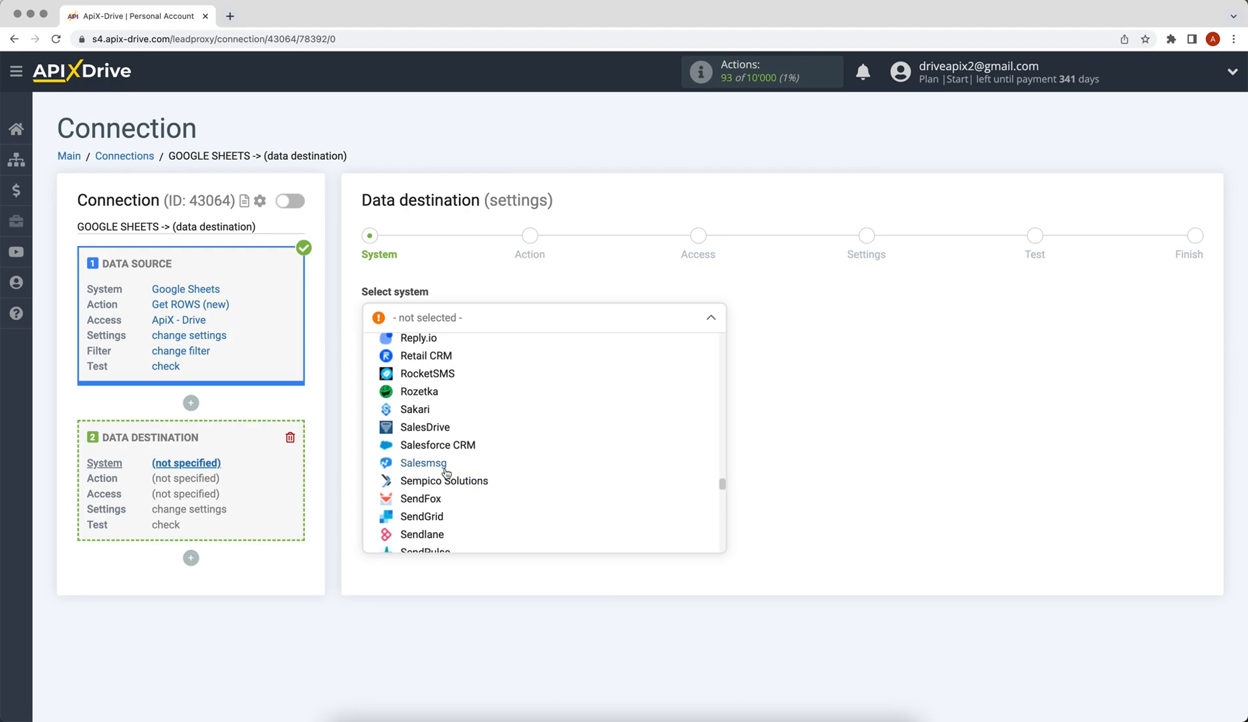
click(445, 468)
click(376, 368)
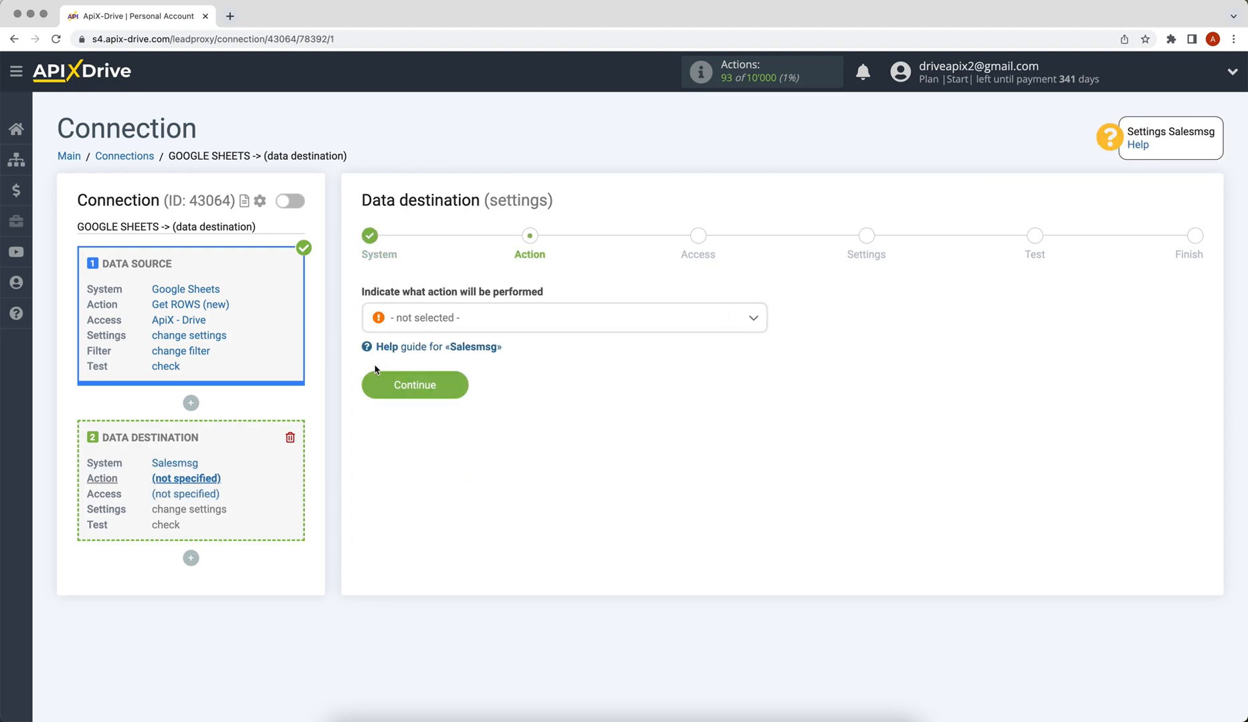
Set the Salesmsg action to Send SMS
click(416, 319)
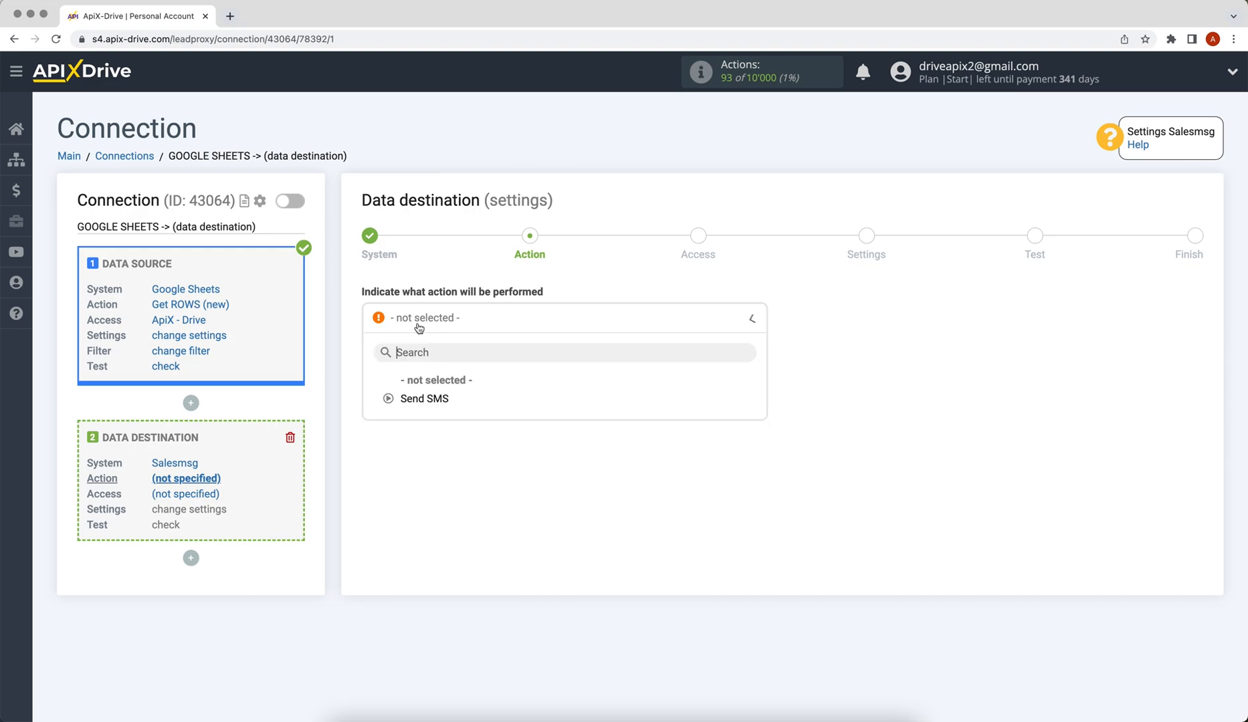
click(412, 398)
click(373, 388)
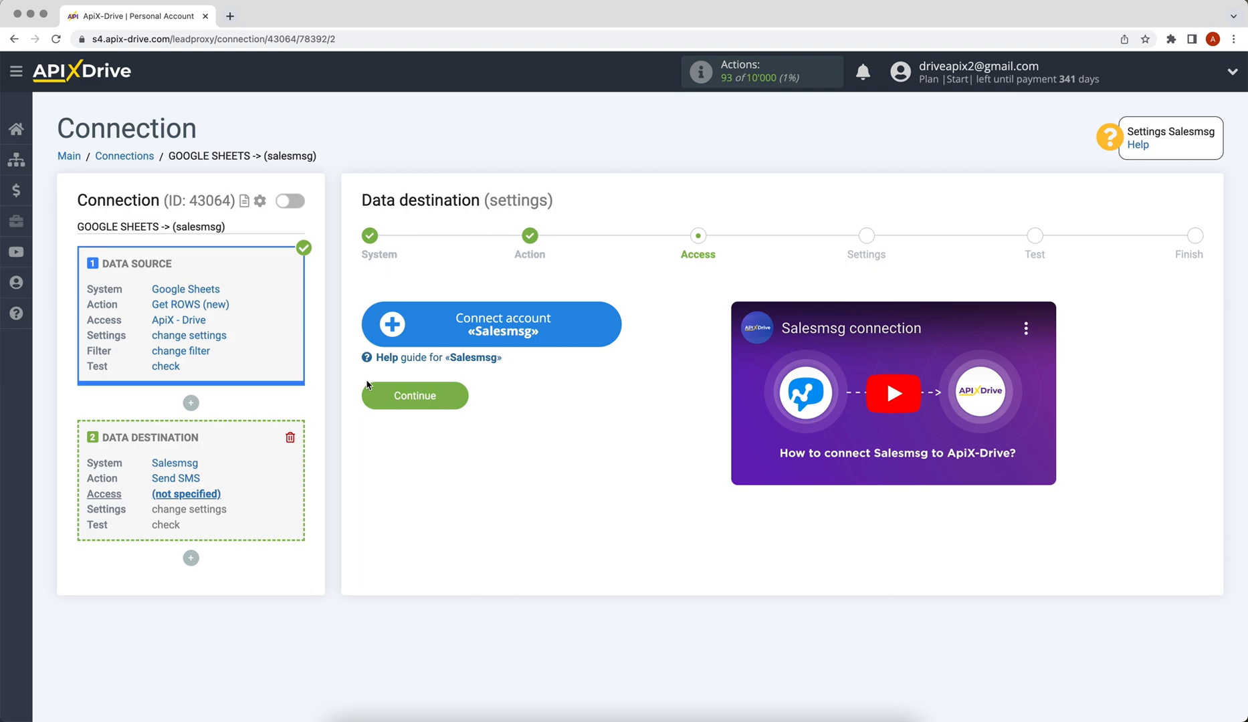
Sign in to Salesmsg with the account email and password, then authorize ApiX-Drive
click(389, 323)
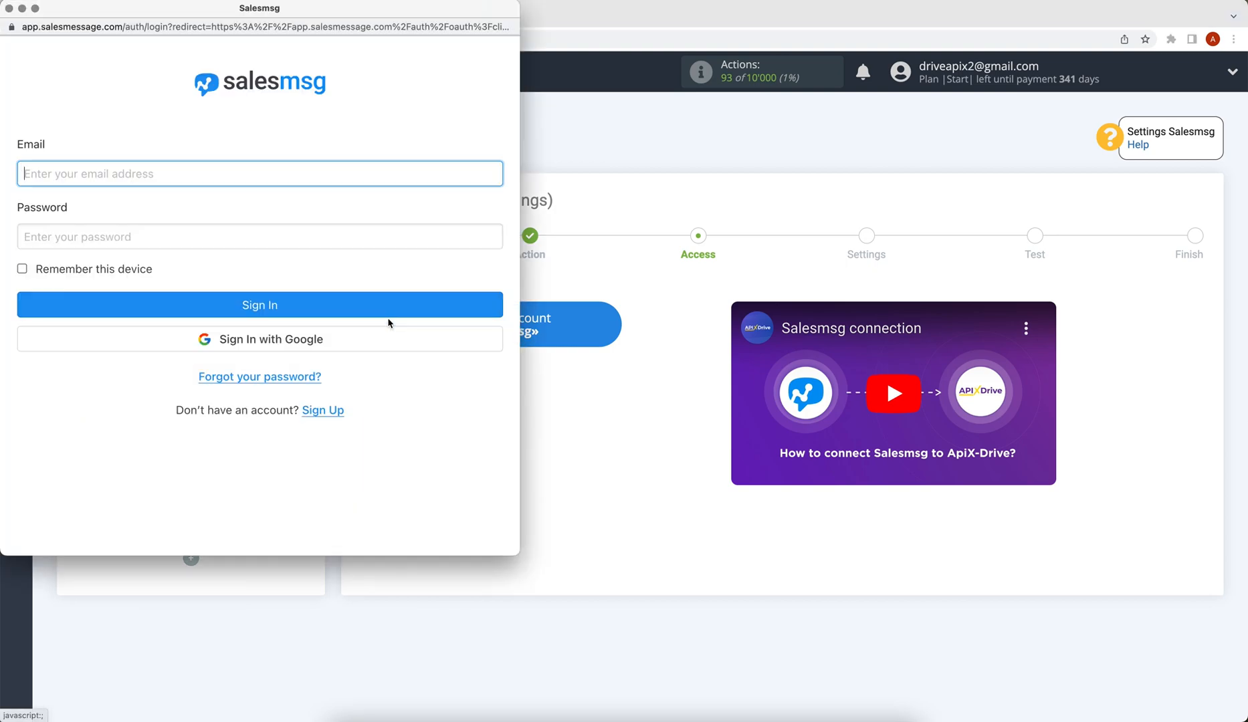
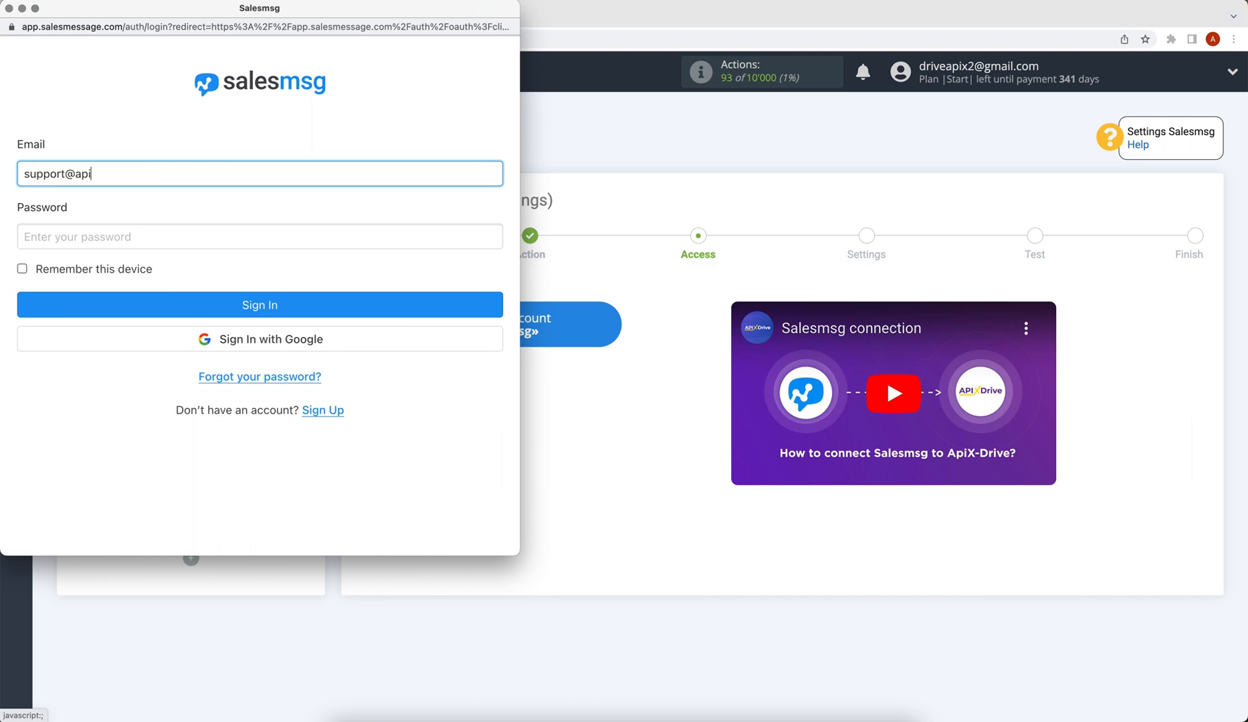
click(249, 239)
text(•••••••)
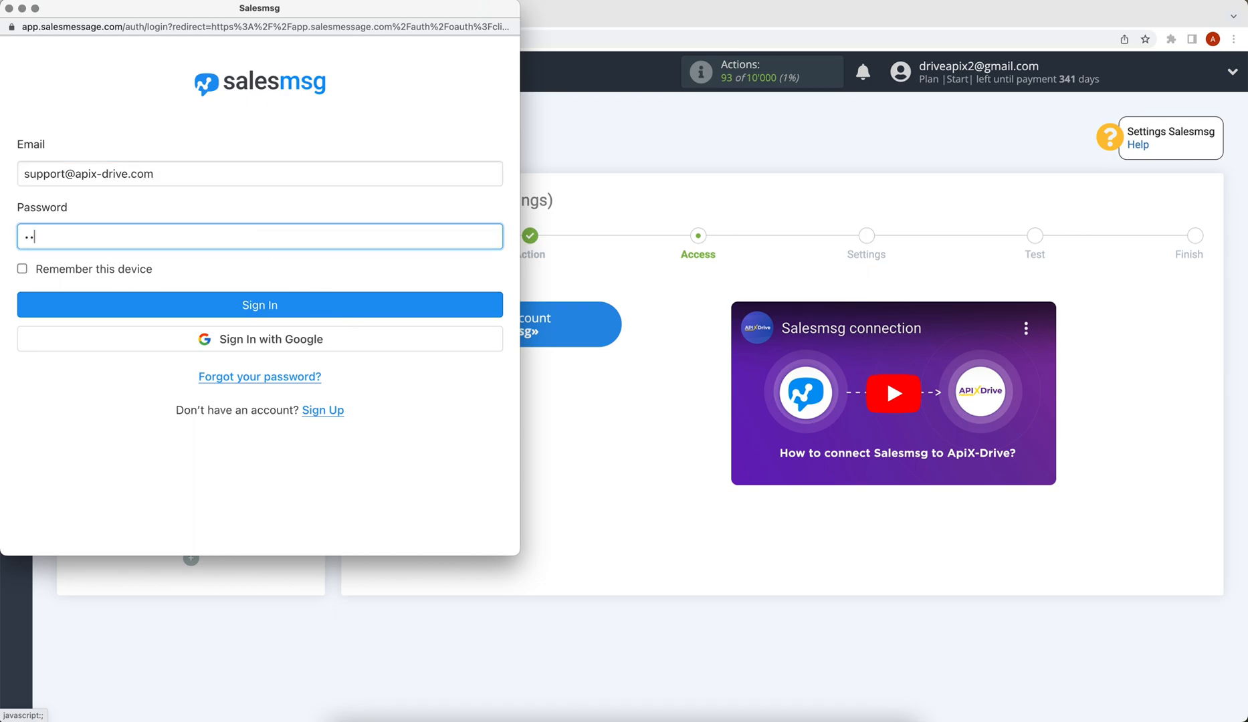
text(••••••)
click(207, 307)
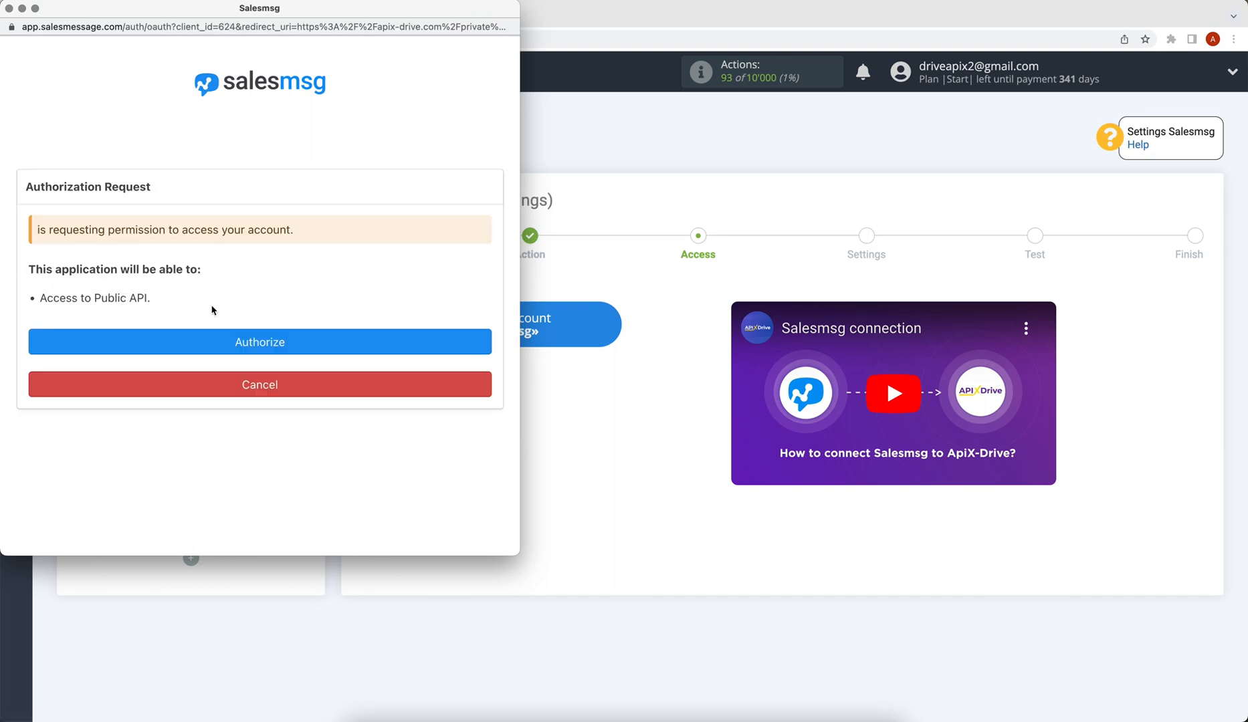
click(219, 342)
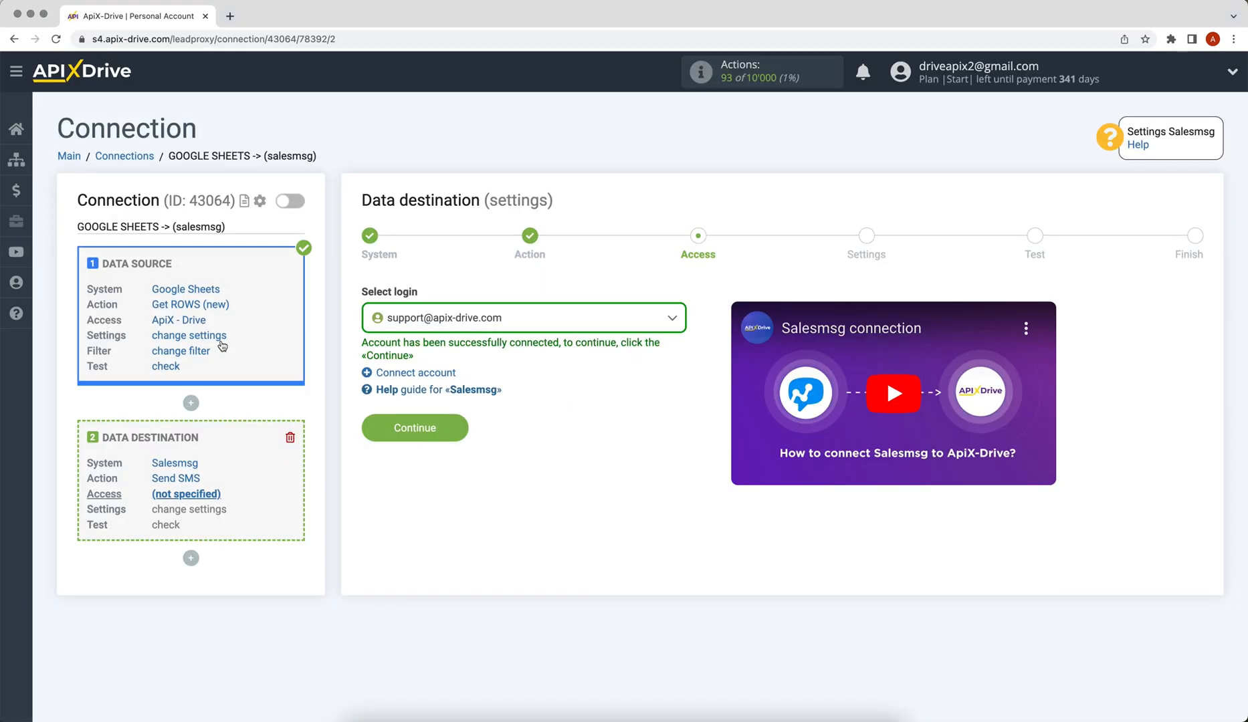
Select the connected Salesmsg login and choose the team that sends the SMS
click(409, 327)
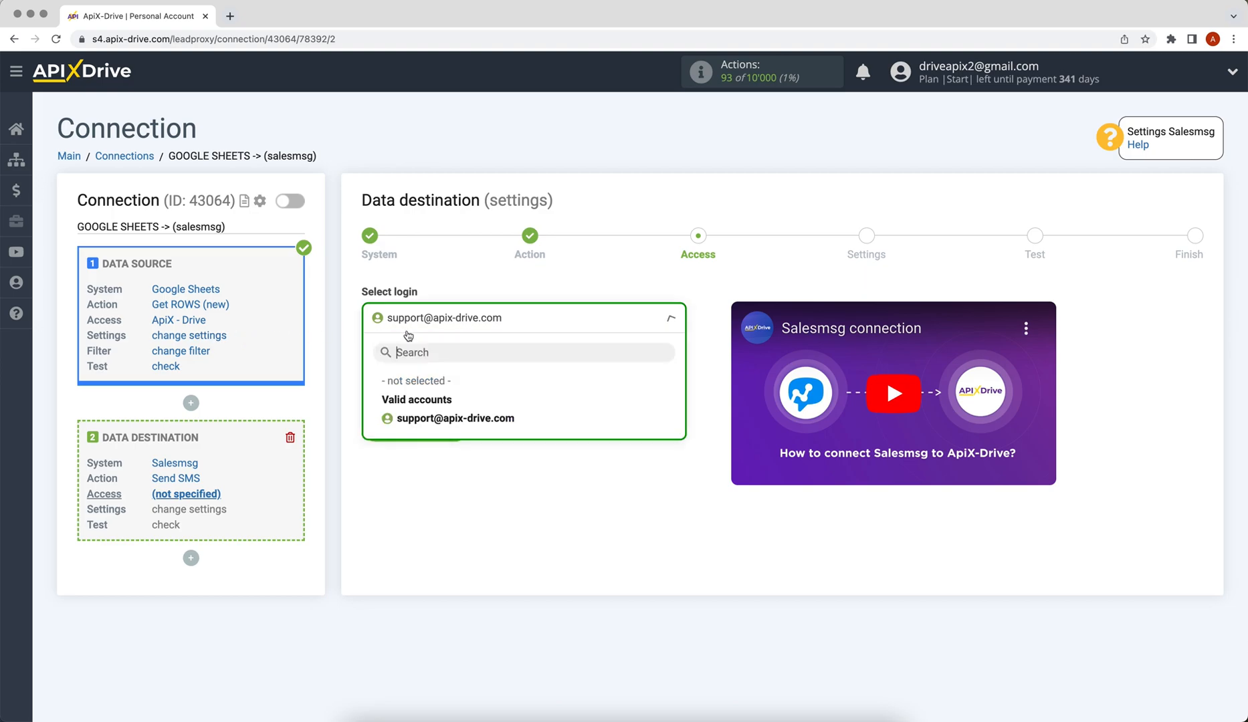
click(416, 415)
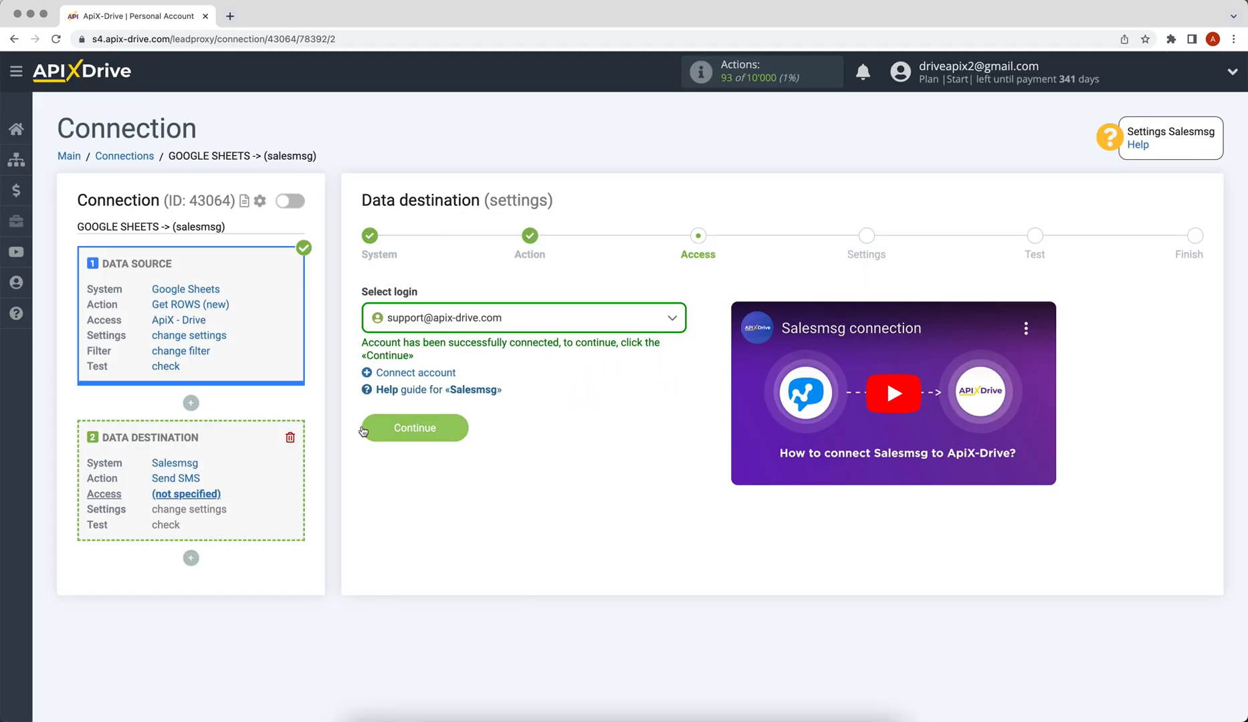
click(363, 431)
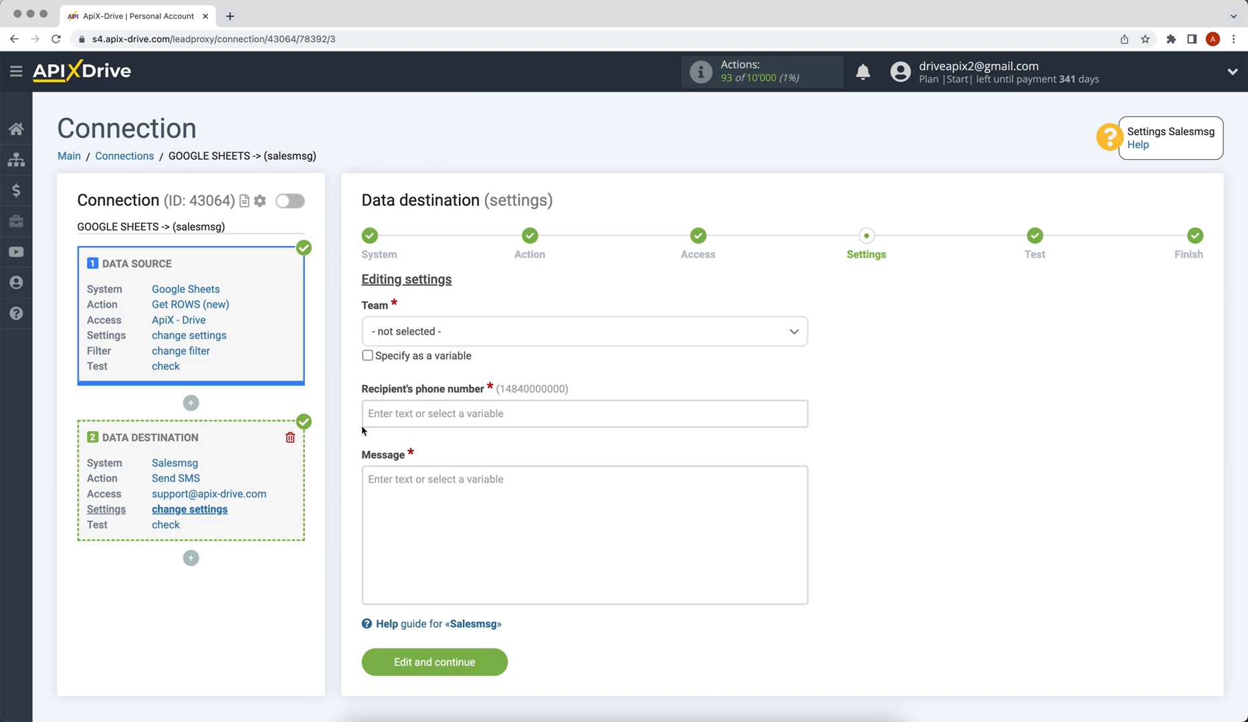
click(435, 342)
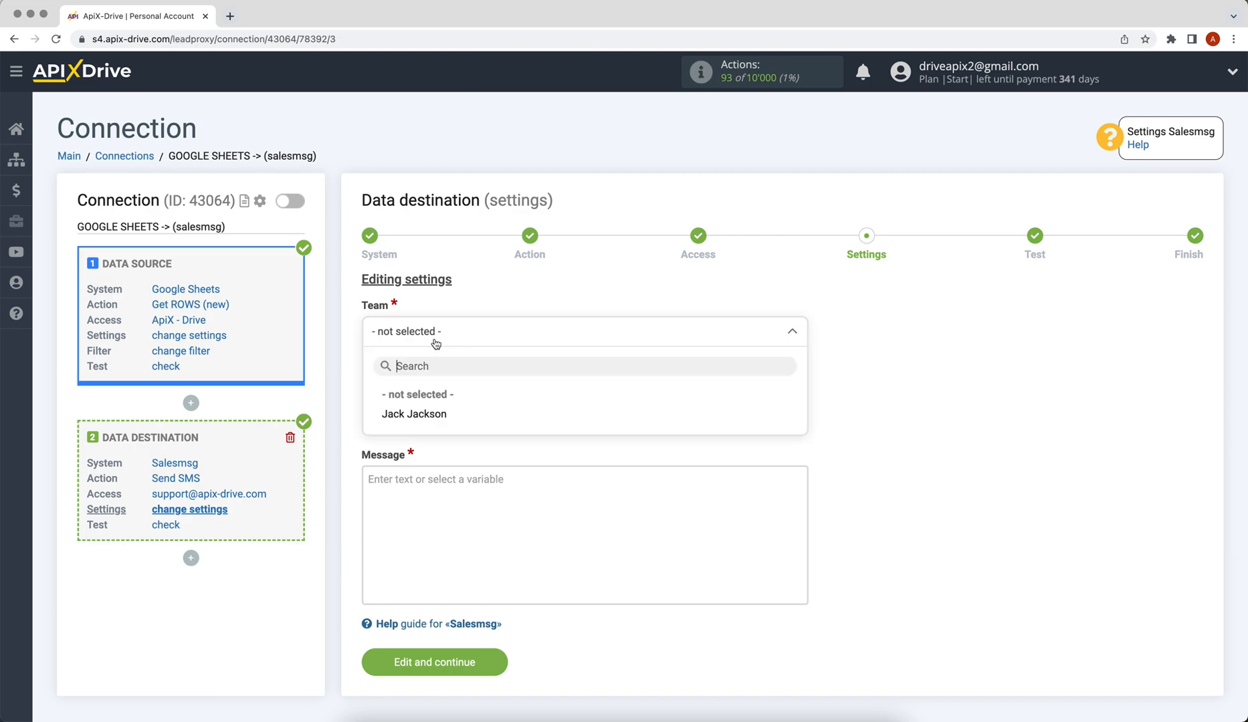
click(432, 413)
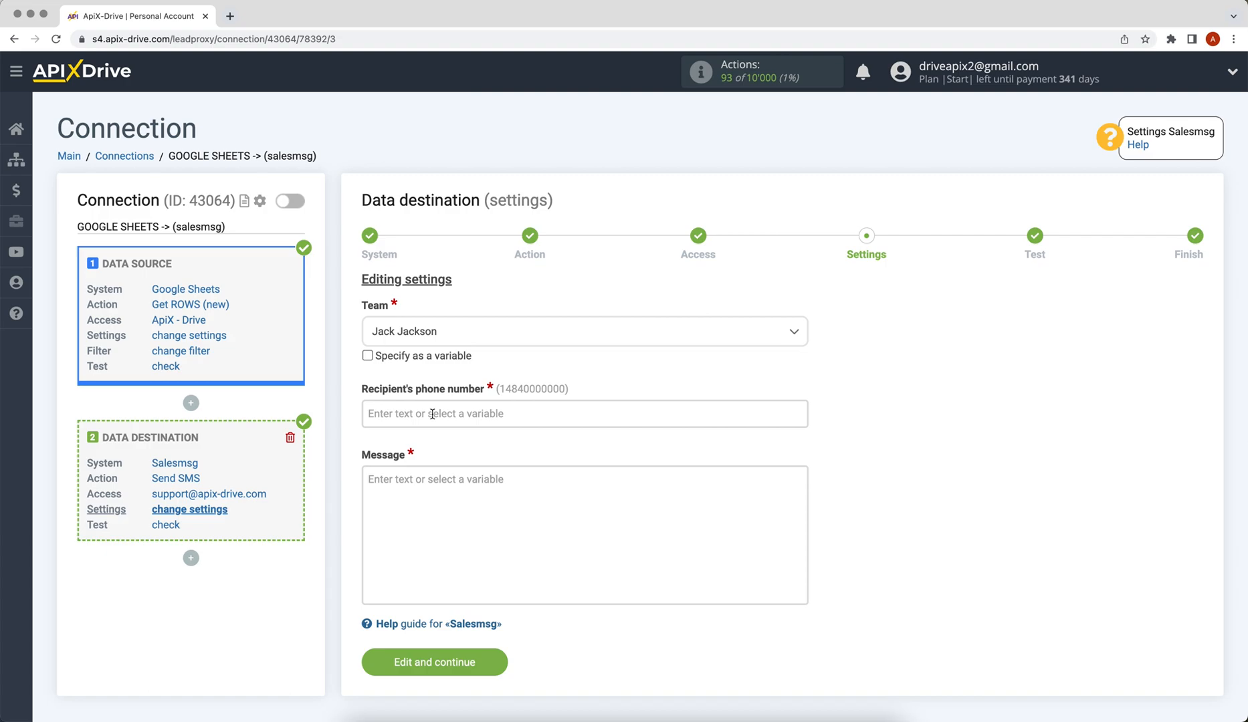
click(432, 414)
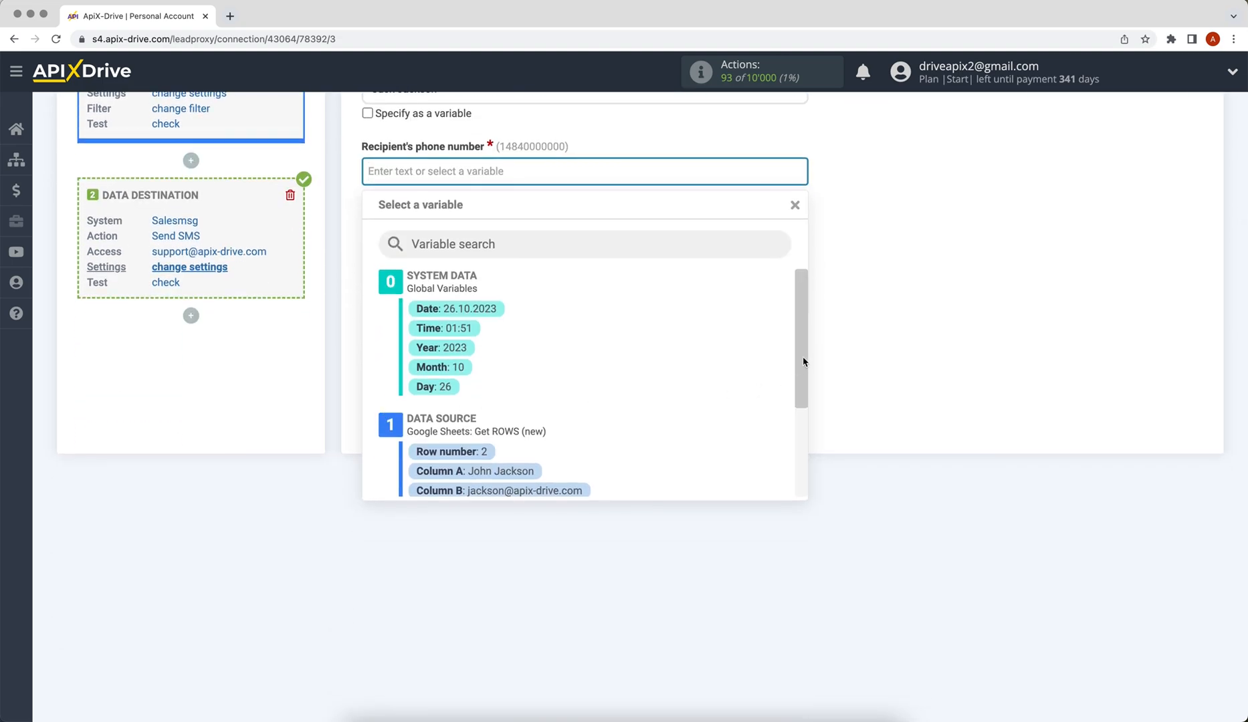
Send to the Column C phone with message 'Hello, [Column A]!' and 'We will contact you soon!'
drag(802, 362, 803, 412)
click(543, 420)
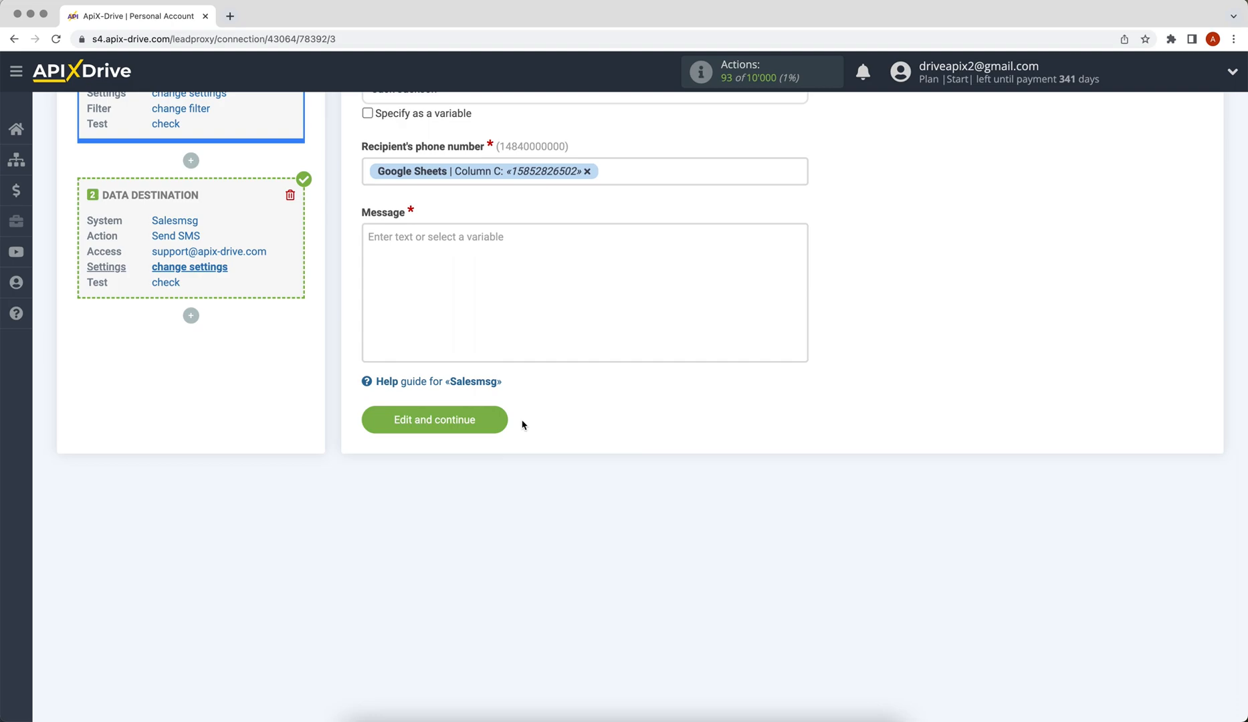
click(460, 345)
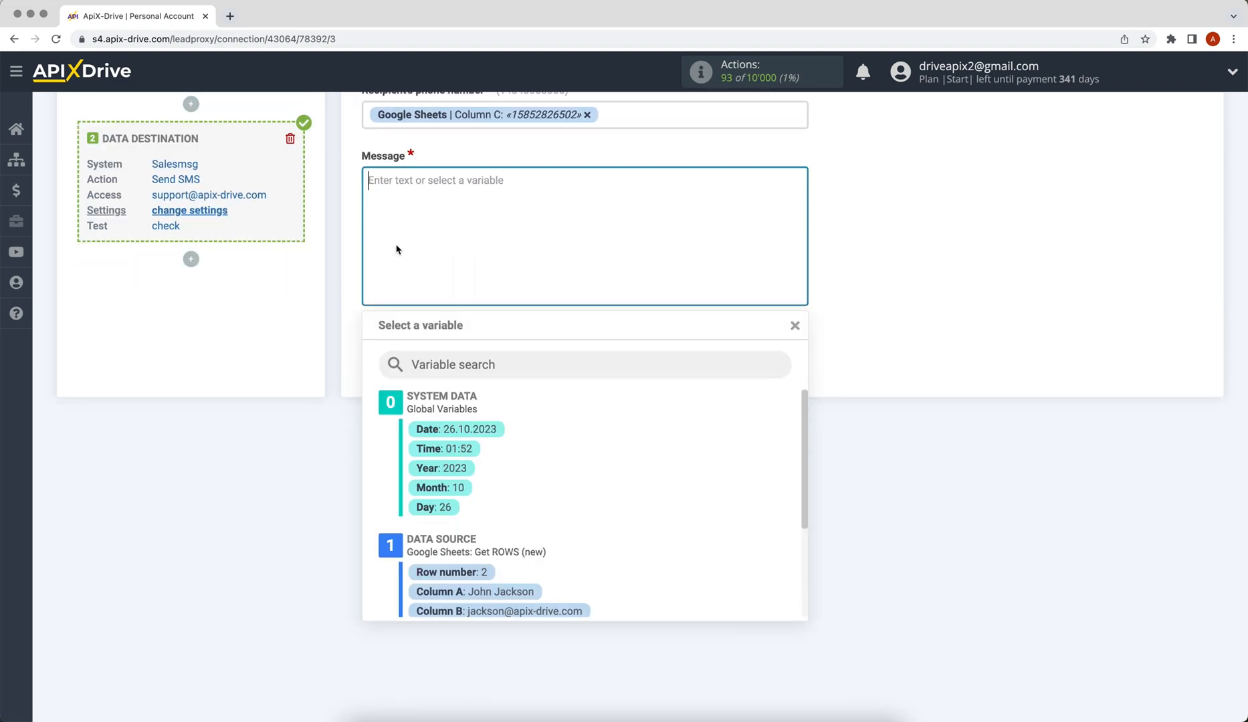
text(Hello,)
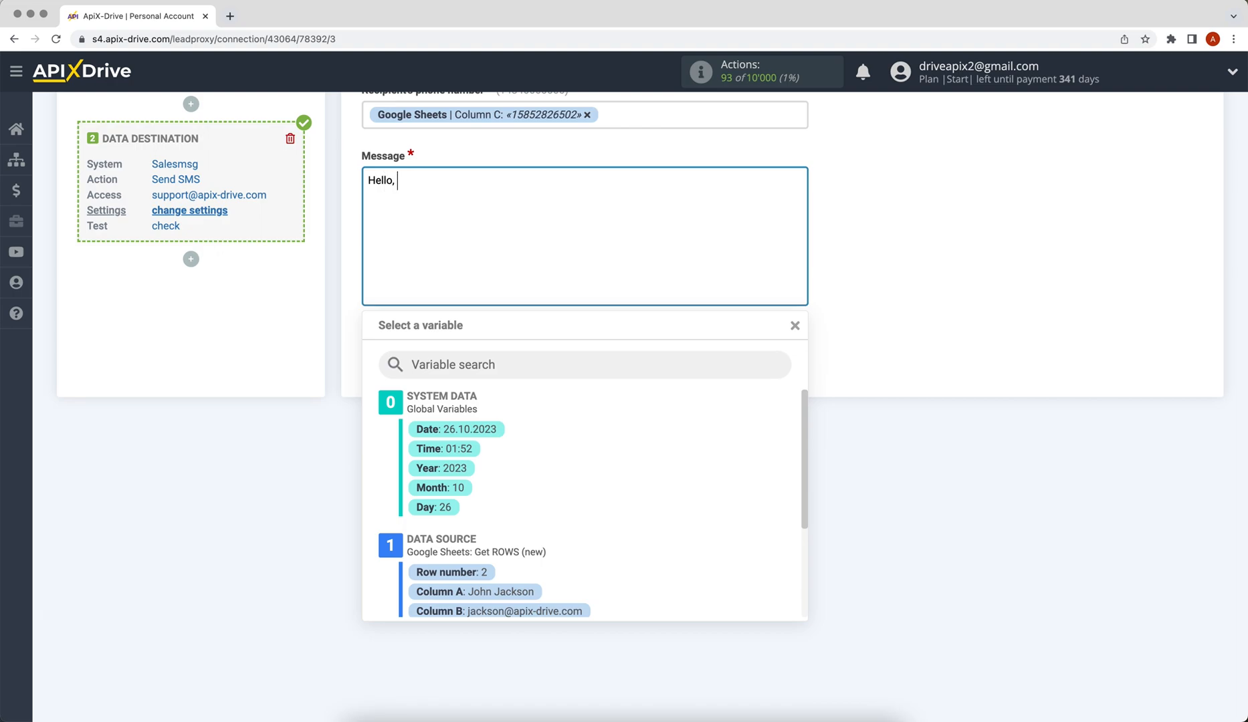
click(527, 591)
text(!)
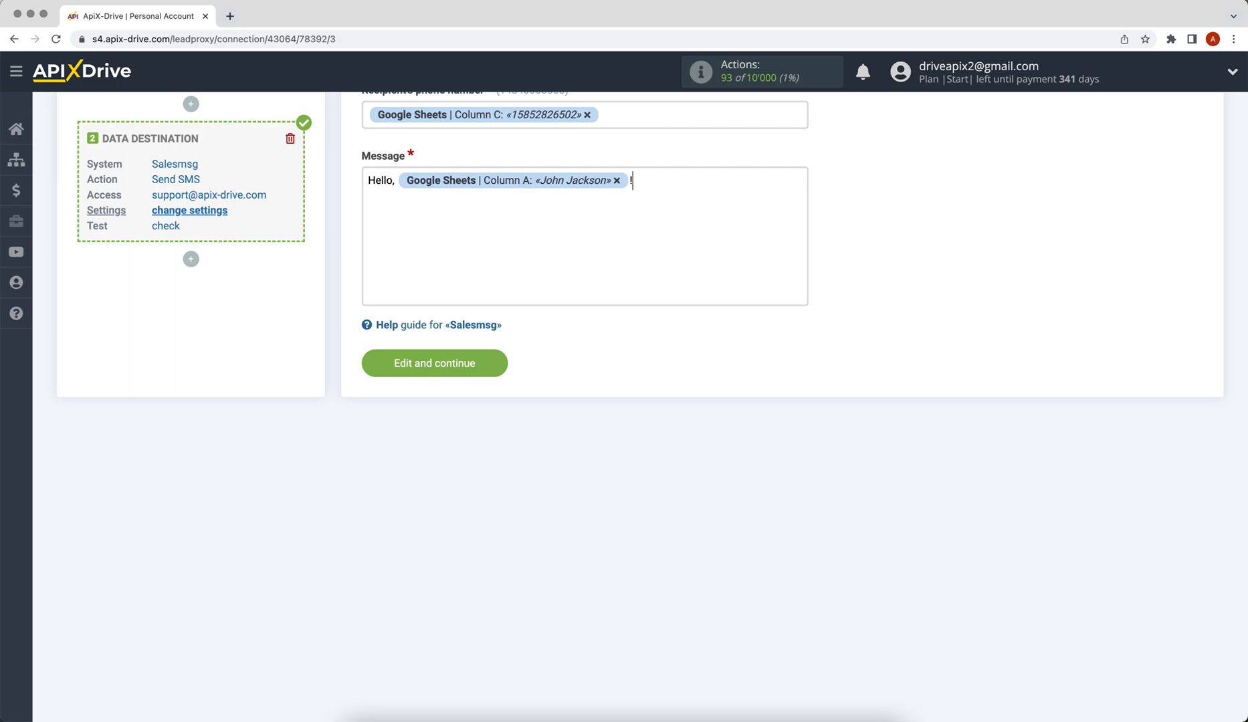
key(Return)
text(We will contact you soon!)
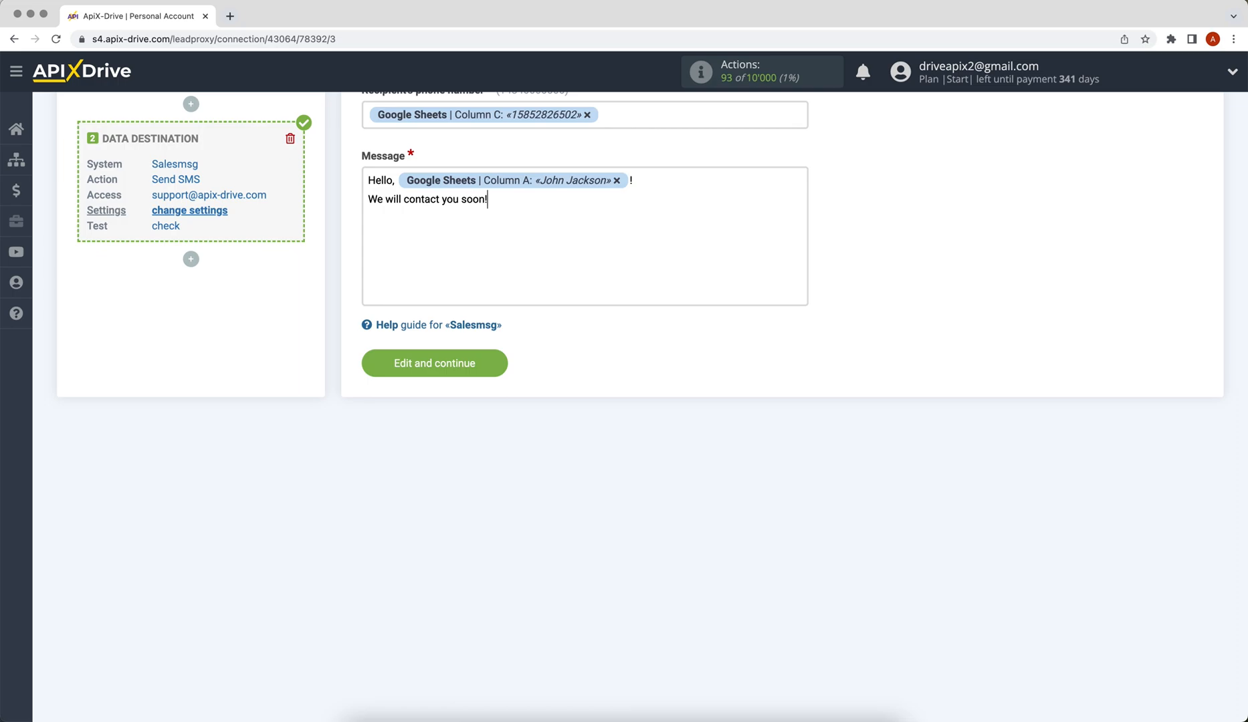
click(370, 376)
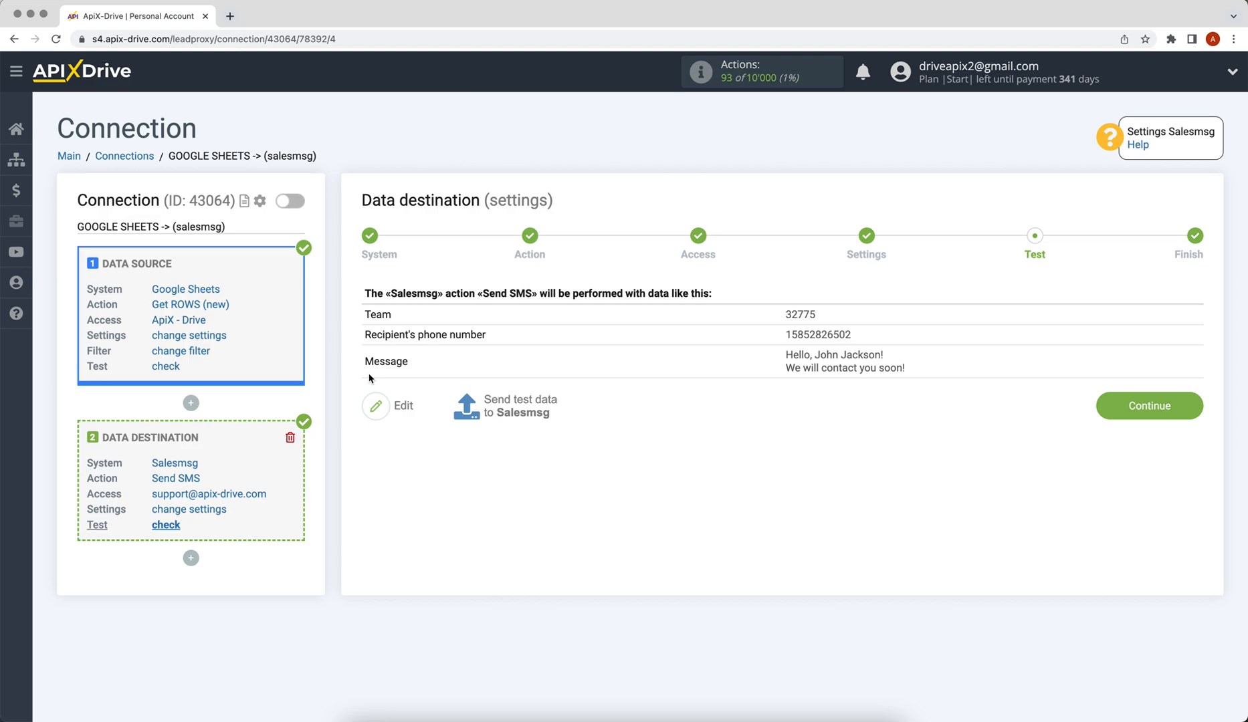
Send the test SMS to Salesmsg and complete the destination setup
click(469, 401)
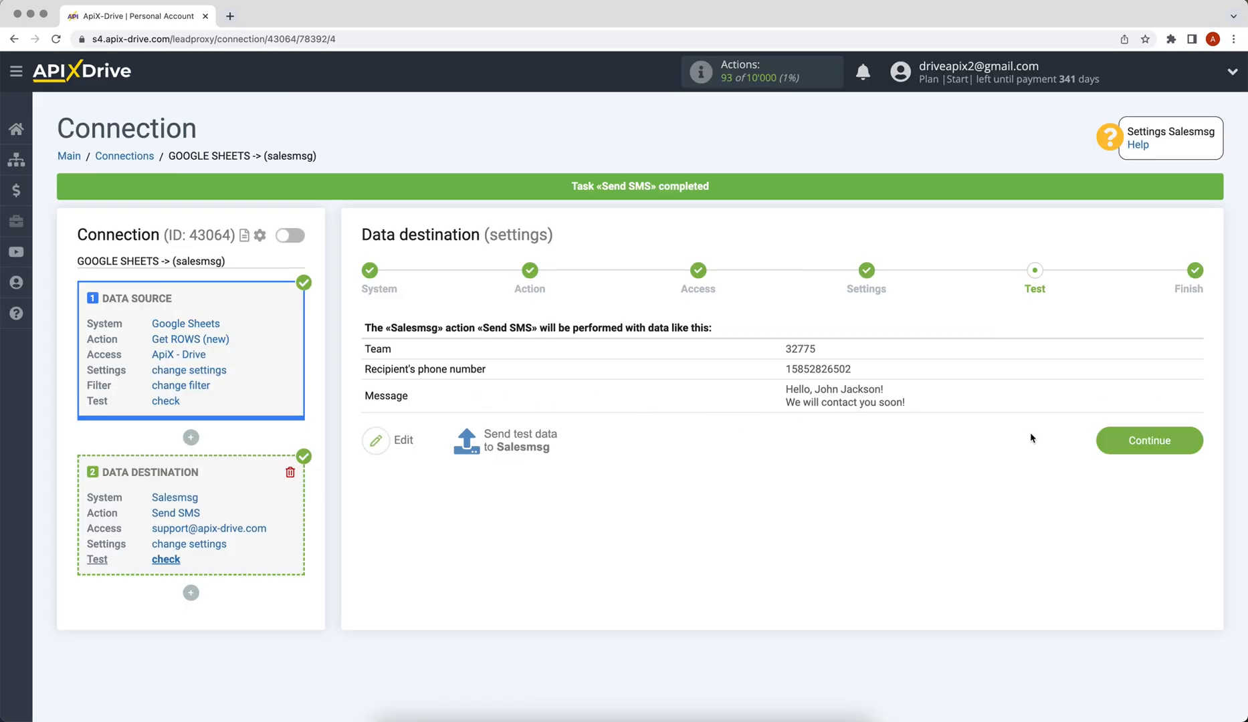
click(1115, 447)
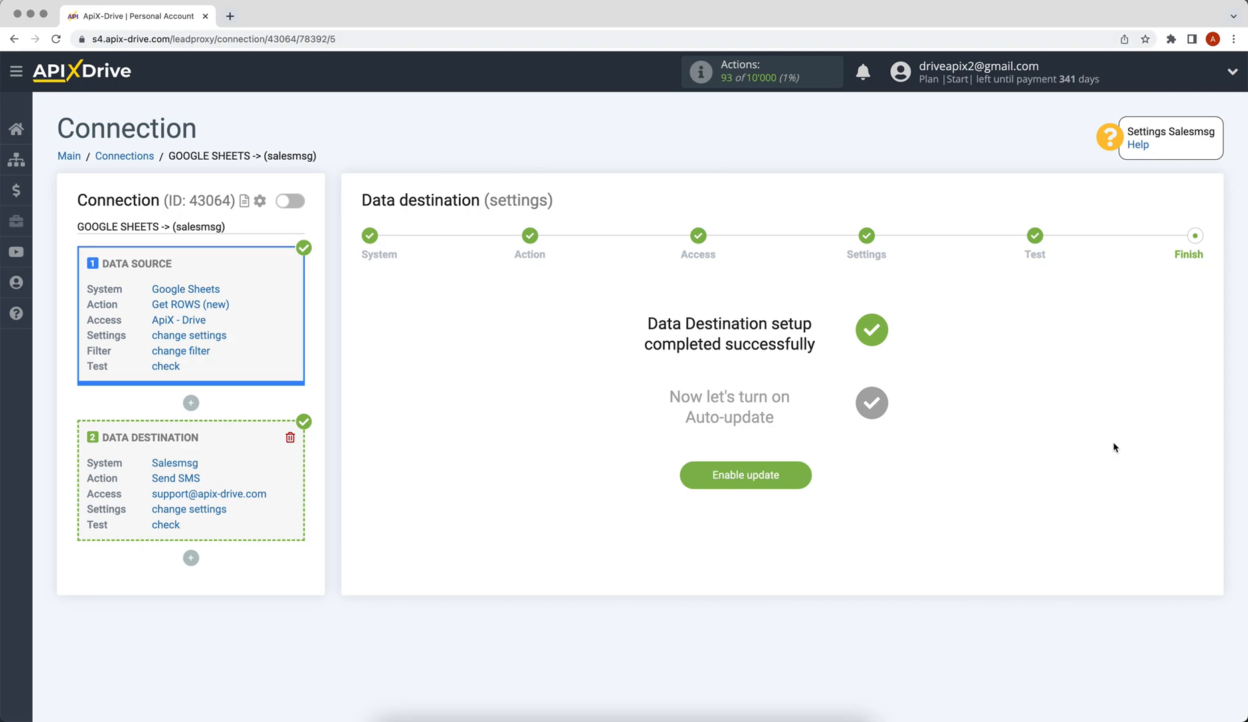
Enable auto-update and set the connection's update interval to 5 minutes
click(689, 477)
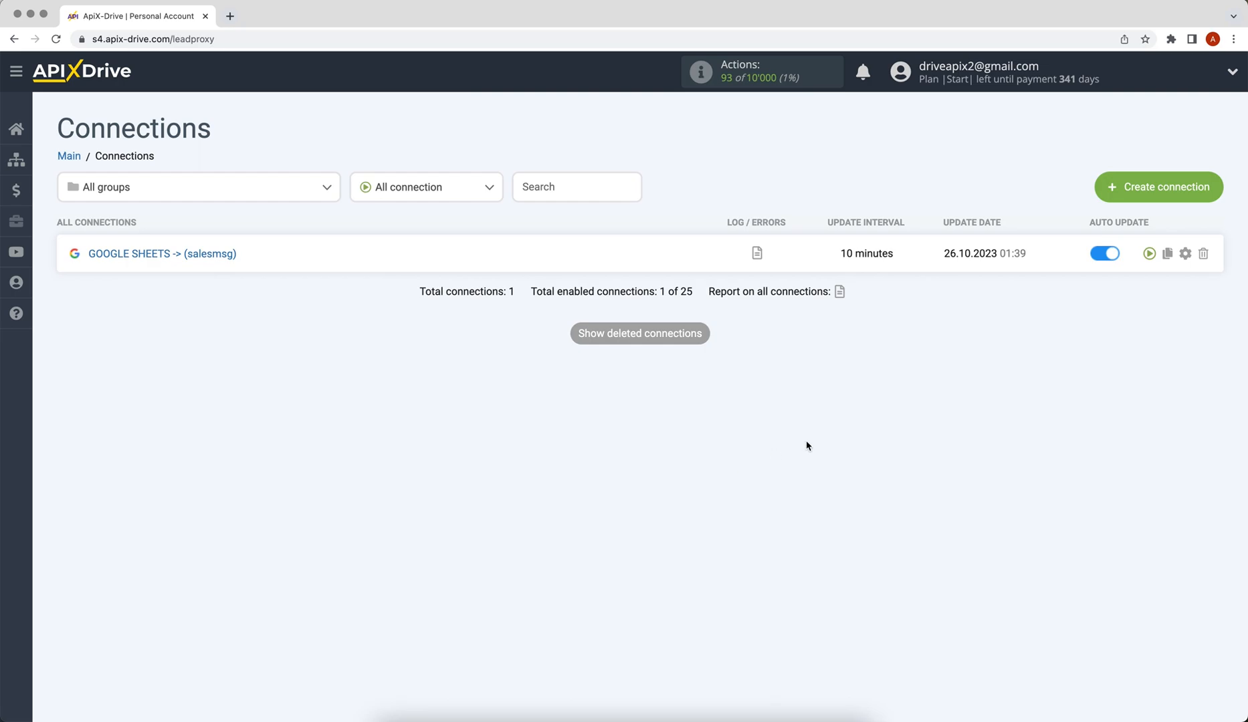
click(1185, 254)
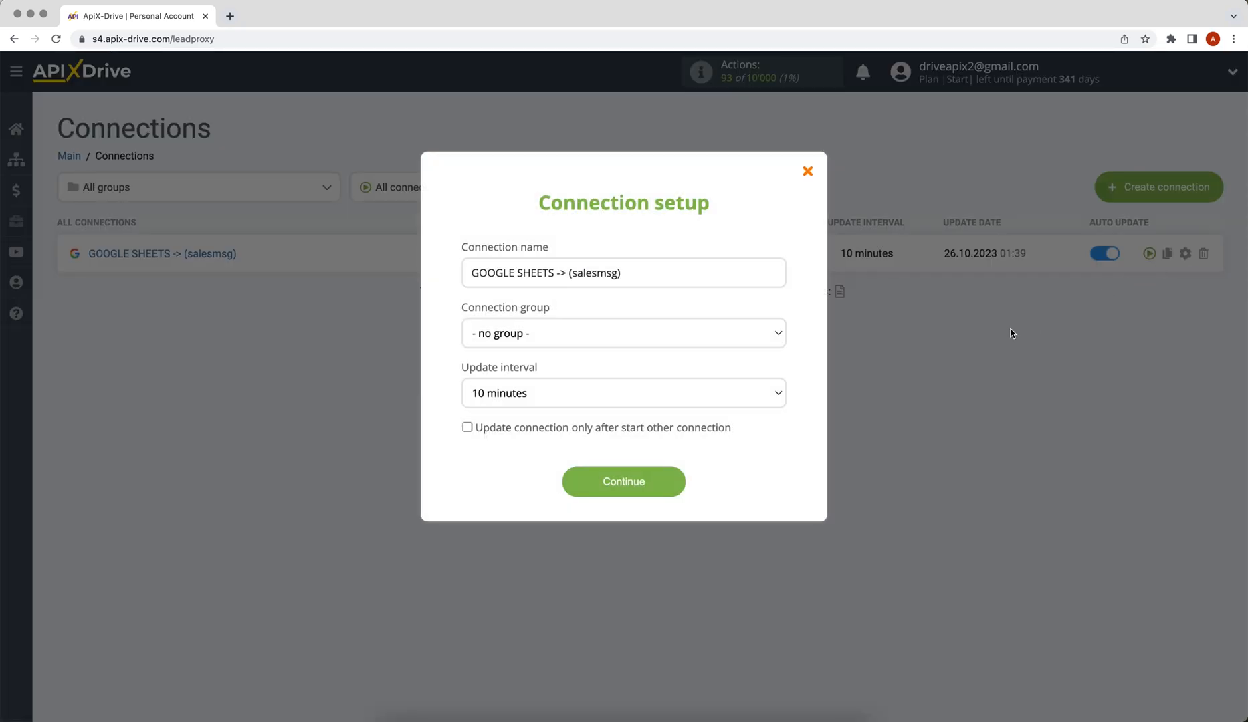
click(777, 397)
click(775, 392)
click(573, 486)
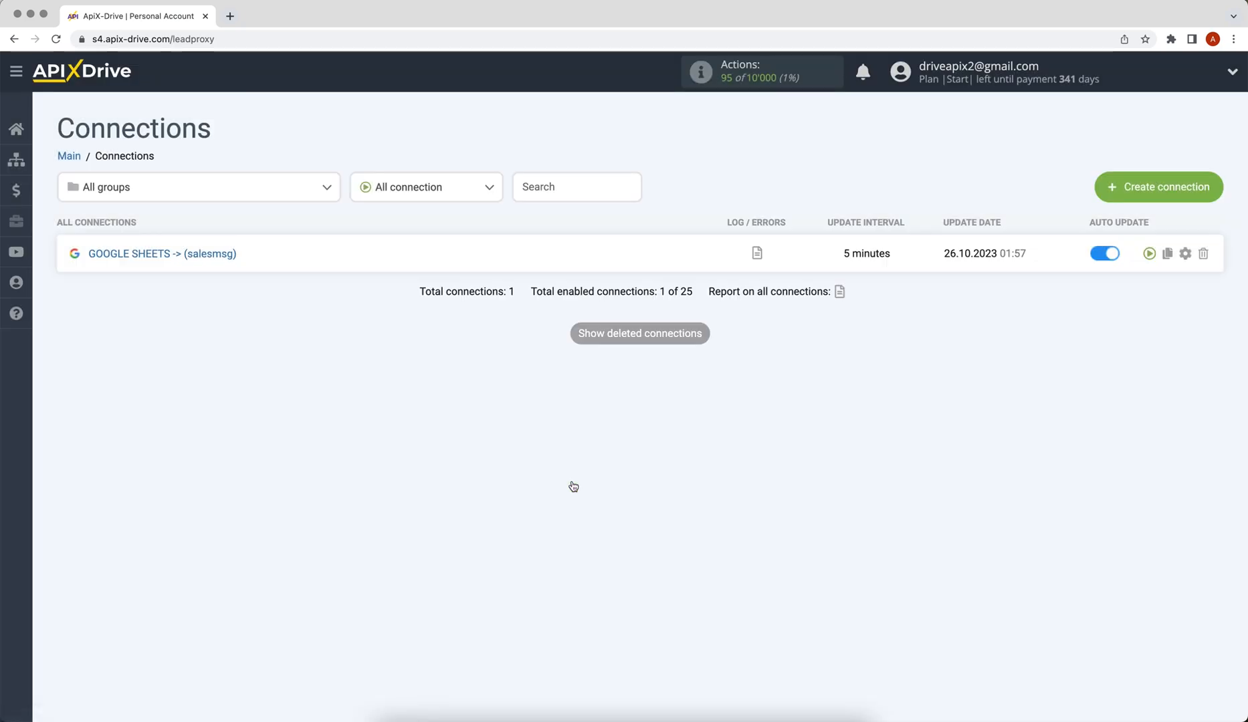